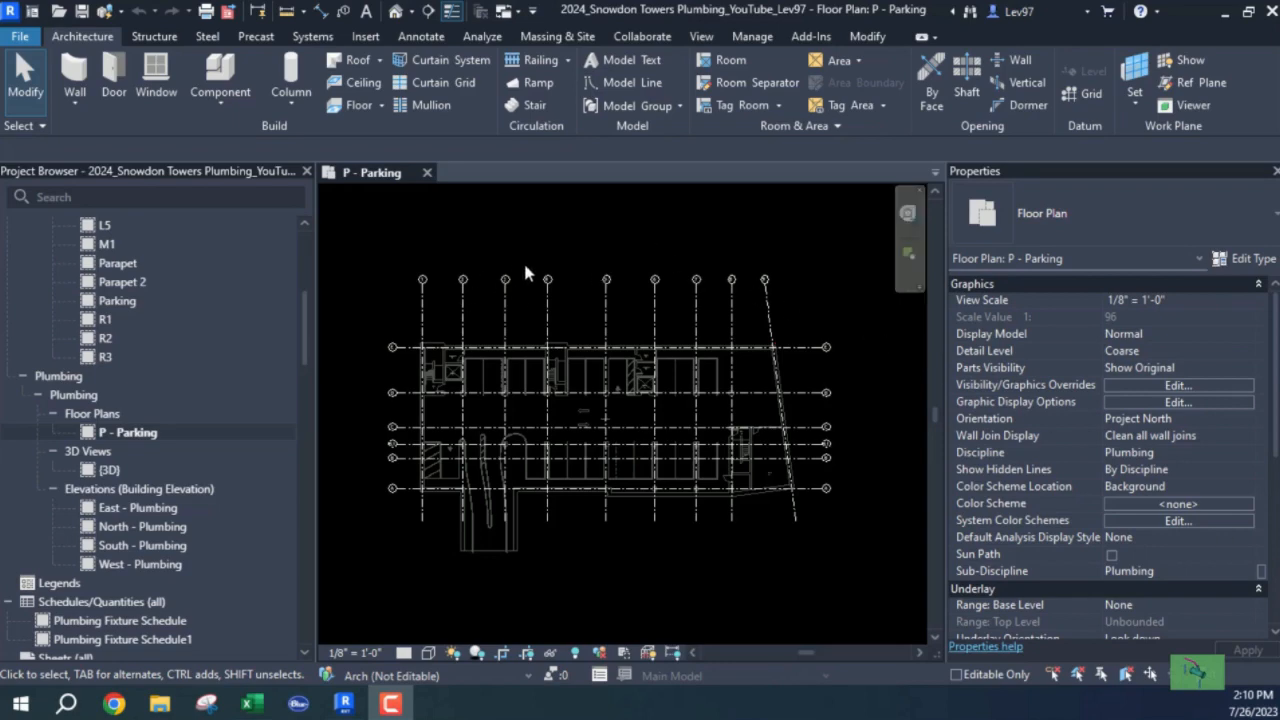
Review the Revit link visibility settings of the P - Parking floor plan without changing them.
key("v")
key("g")
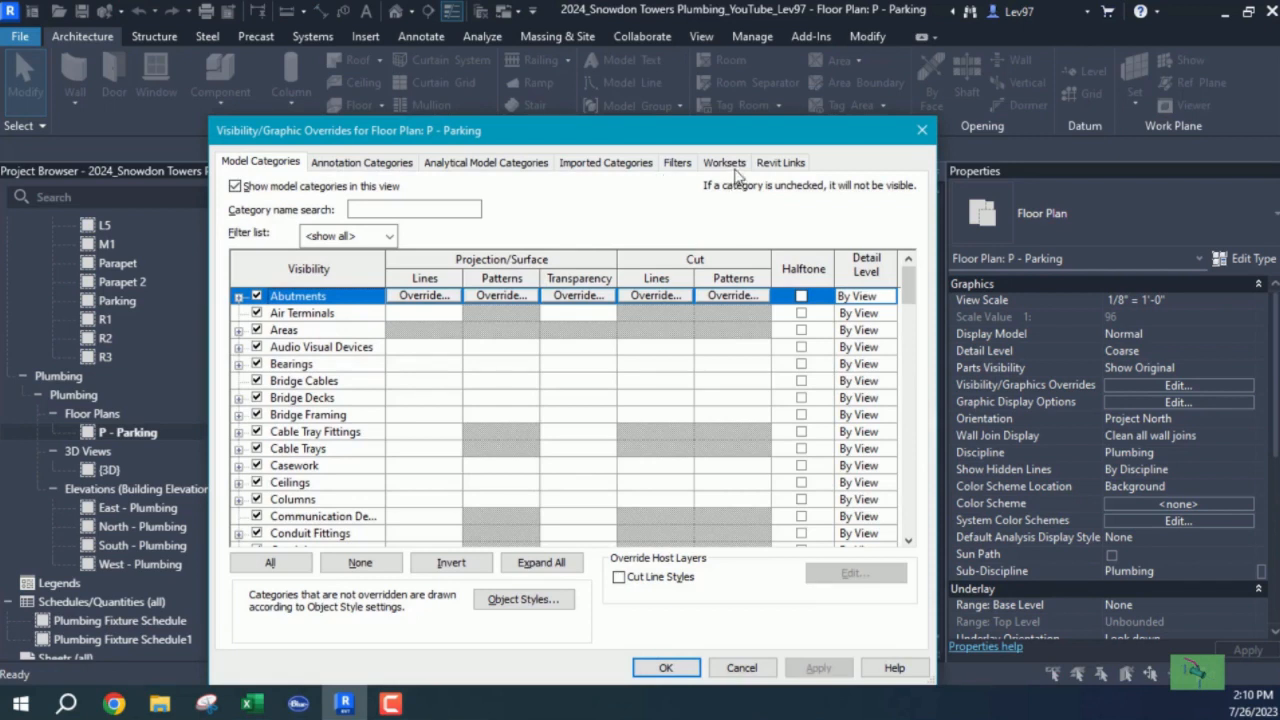
left_click(789, 166)
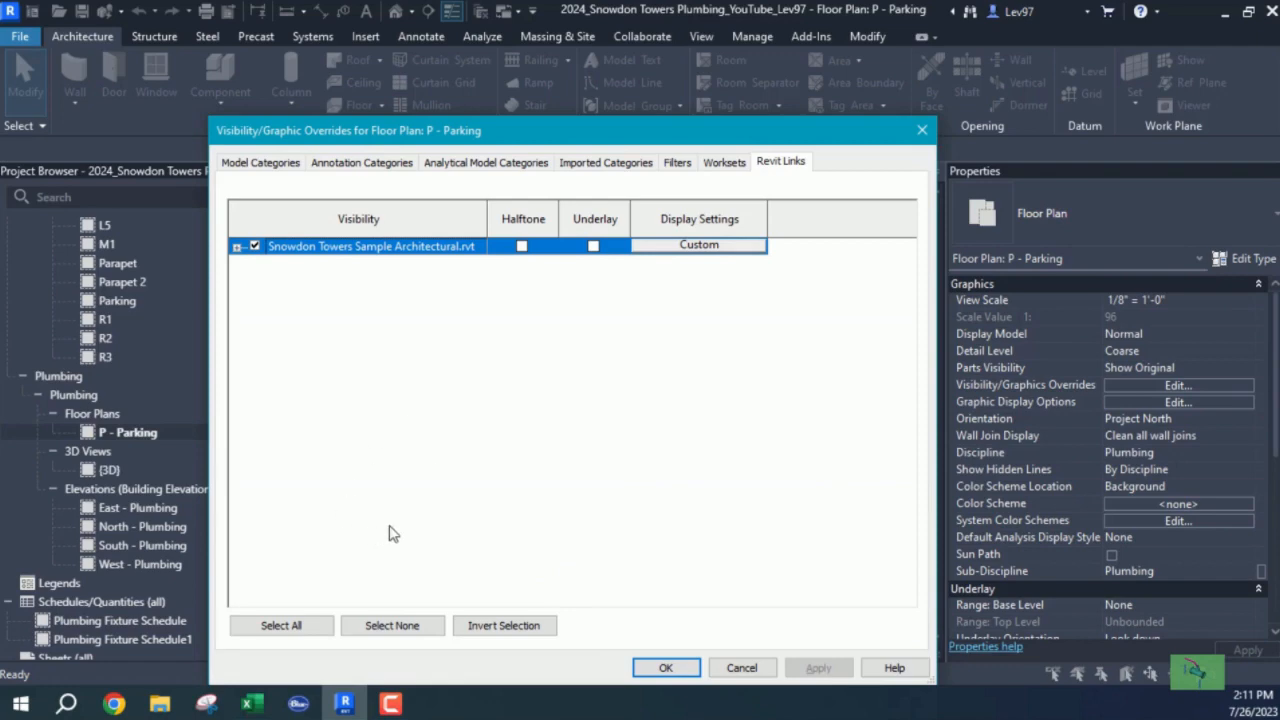
left_click(742, 668)
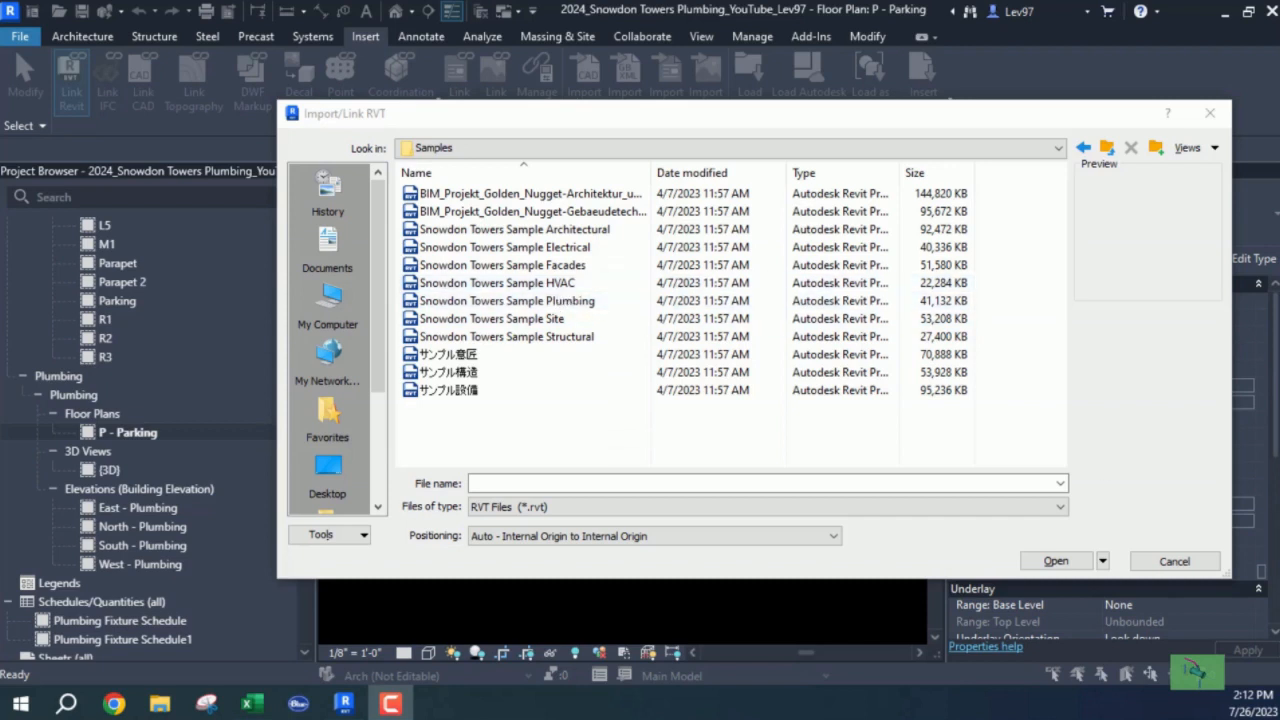
Link the Snowdon Towers Sample Plumbing Revit model using Auto - Internal Origin to Internal Origin positioning.
left_click(565, 305)
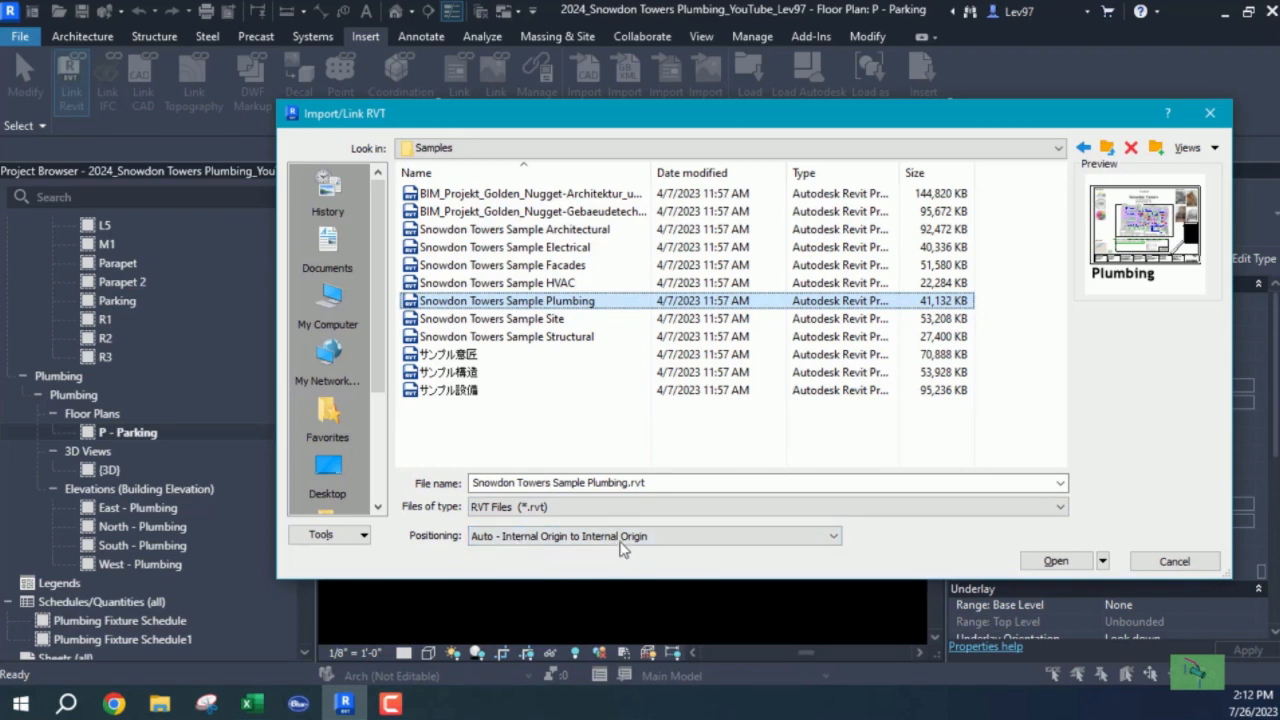
left_click(1056, 562)
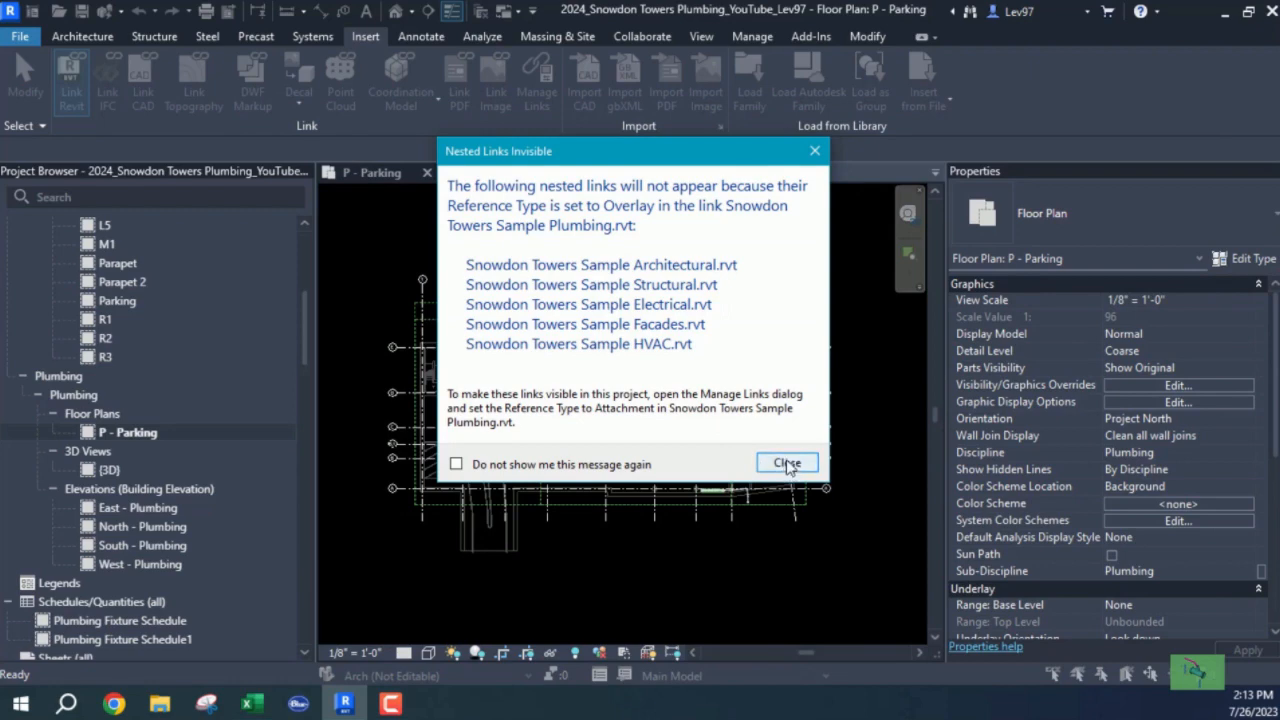
left_click(787, 464)
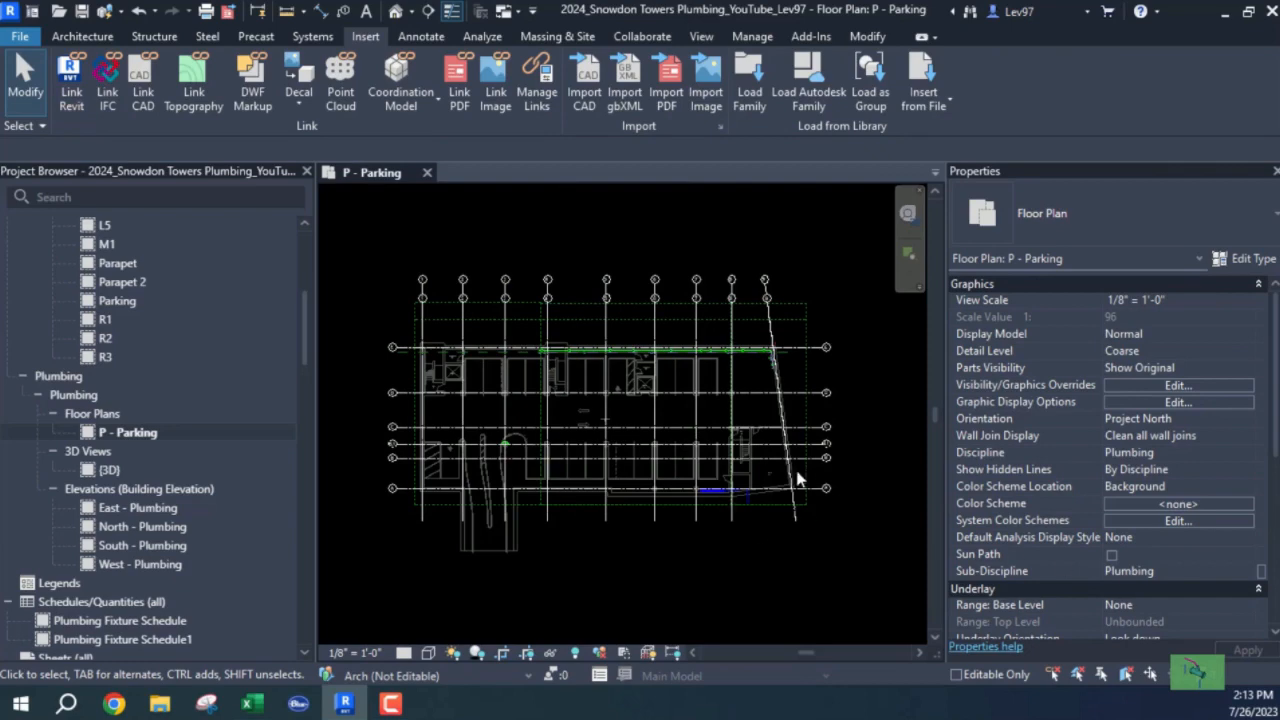
Inspect the linked plumbing in the parking plan and check both linked models' display settings in the view's visibility overrides.
scroll(740, 485, "up", 6)
scroll(726, 462, "down", 6)
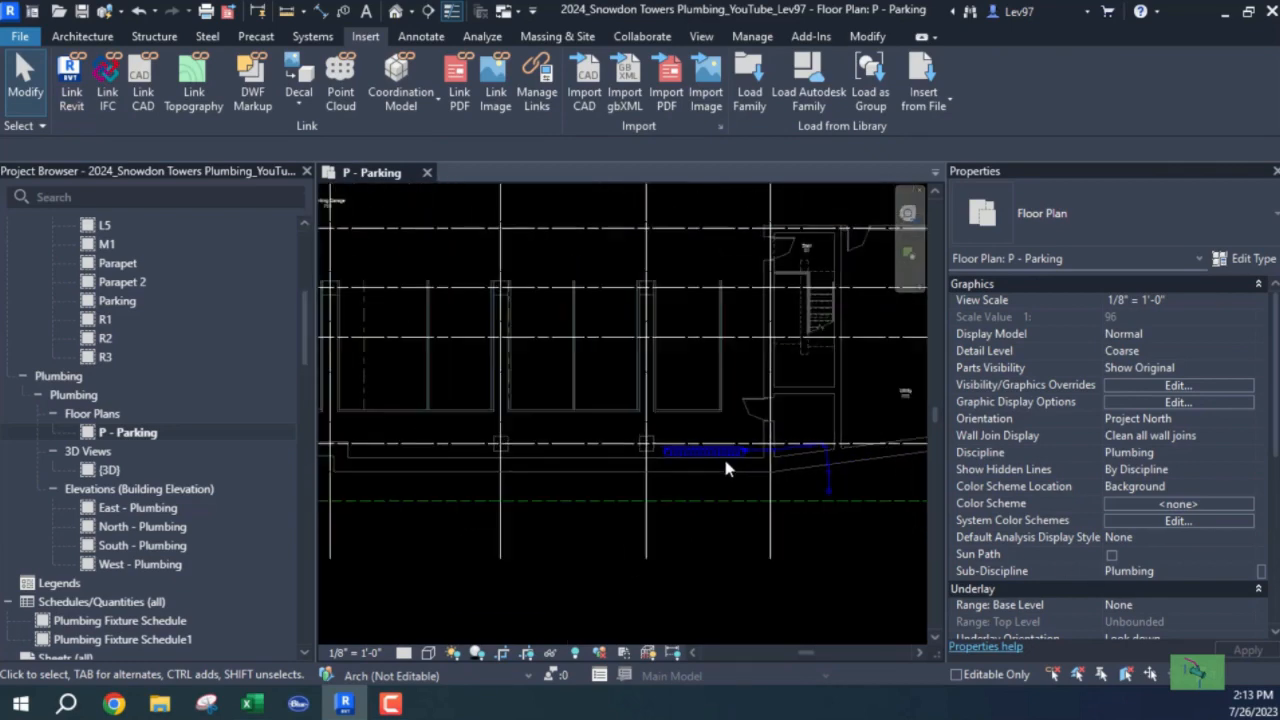
scroll(723, 459, "down", 2)
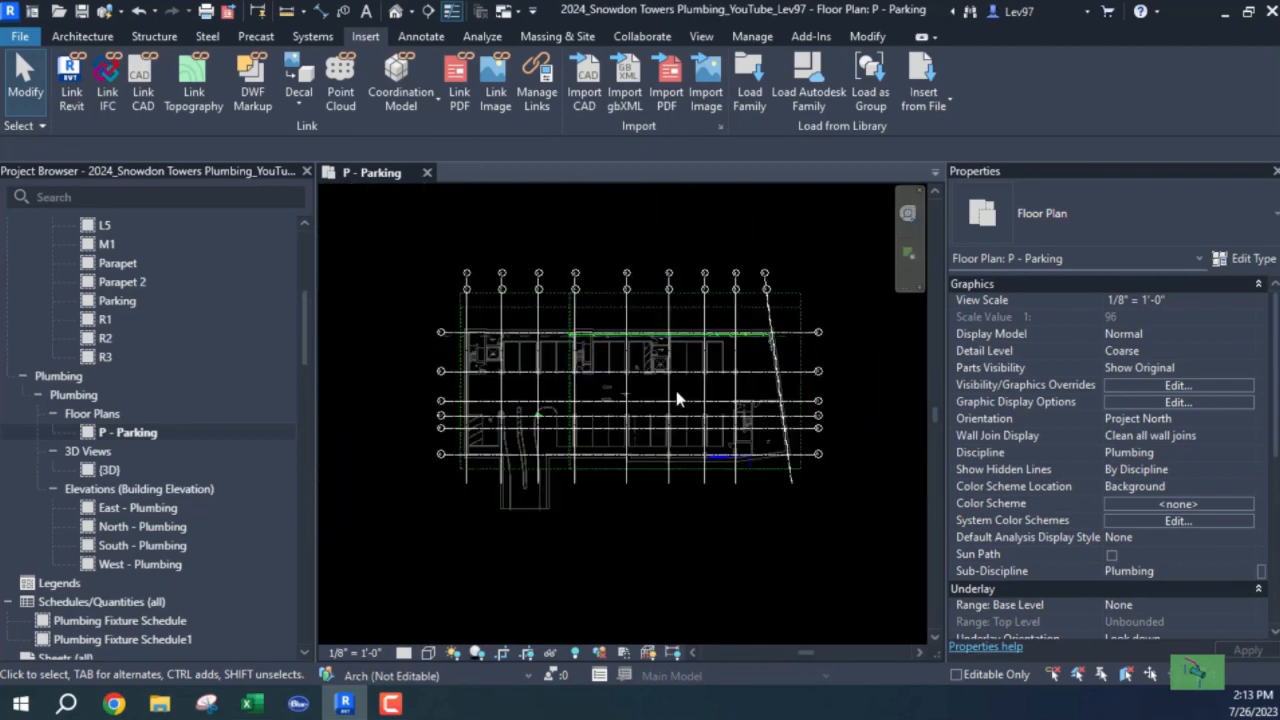
middle_click_drag(686, 410, 677, 449)
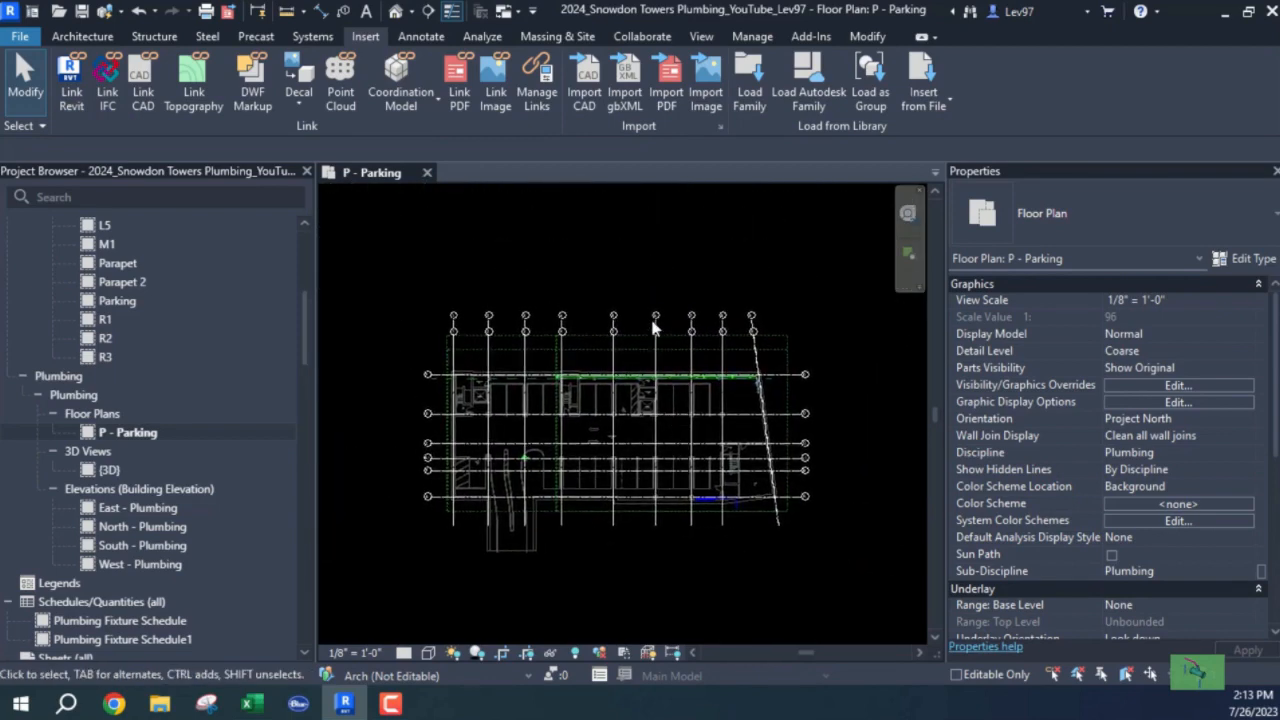
scroll(656, 328, "up", 2)
key("v")
key("v")
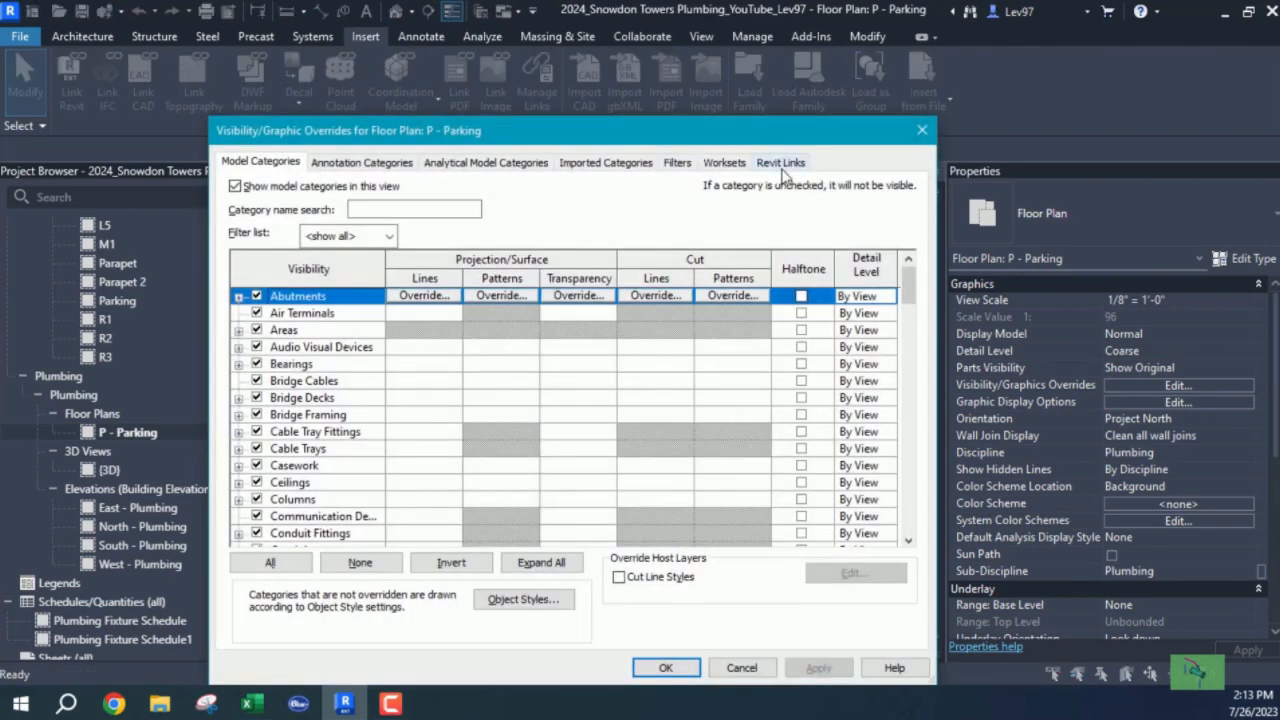
left_click(782, 163)
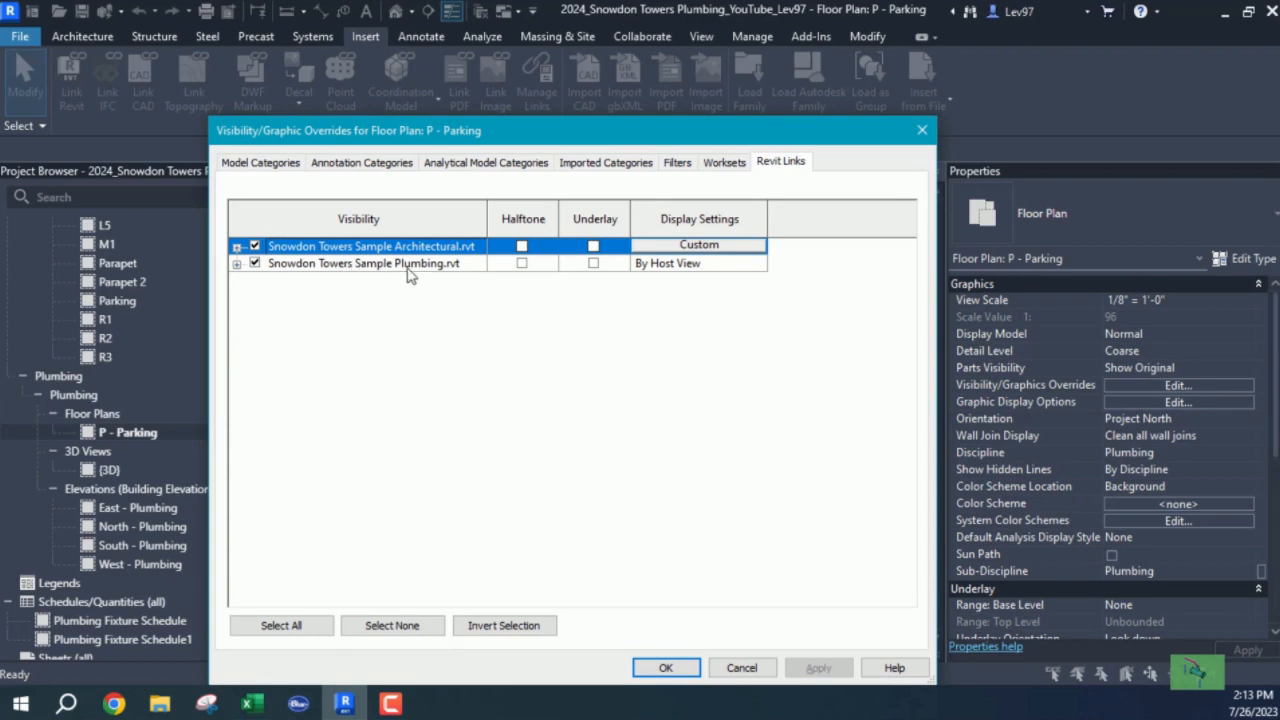
left_click(742, 668)
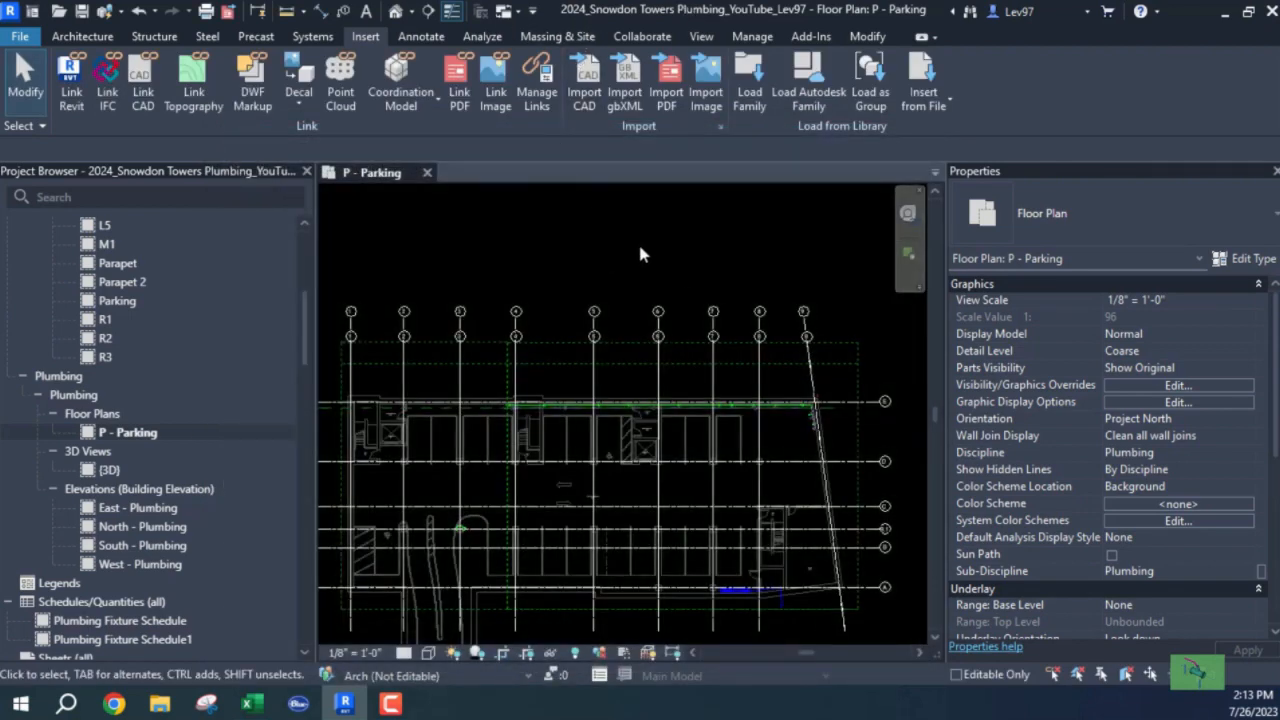
key("v")
key("v")
left_click(780, 162)
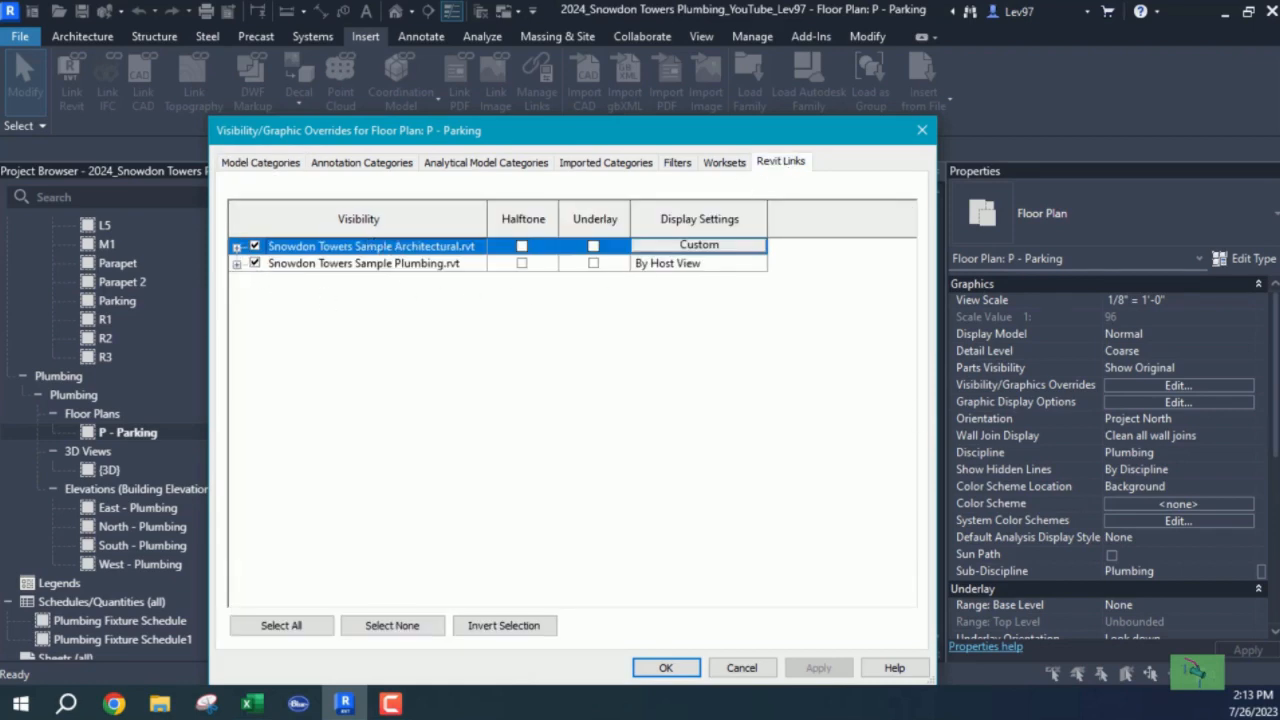
key("Return")
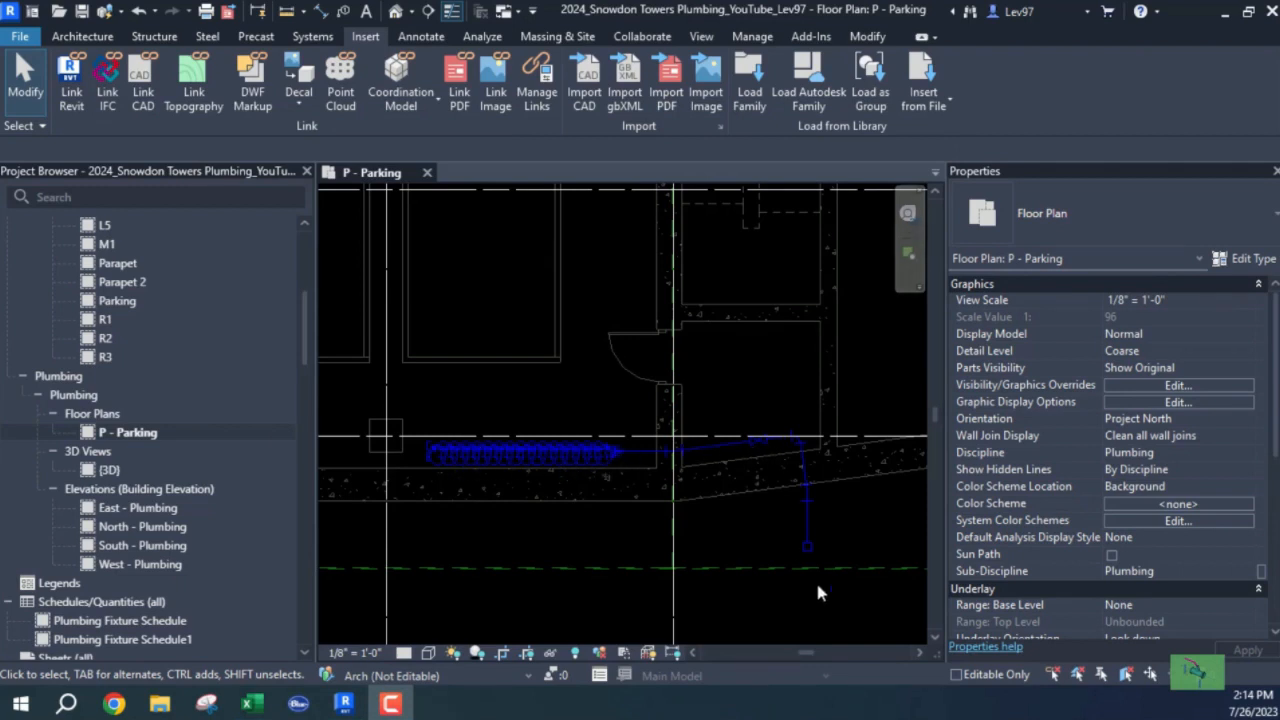
Hide the Snowdon Towers Sample Plumbing link in the P - Parking plan, and undo that visibility change.
scroll(787, 535, "down", 2)
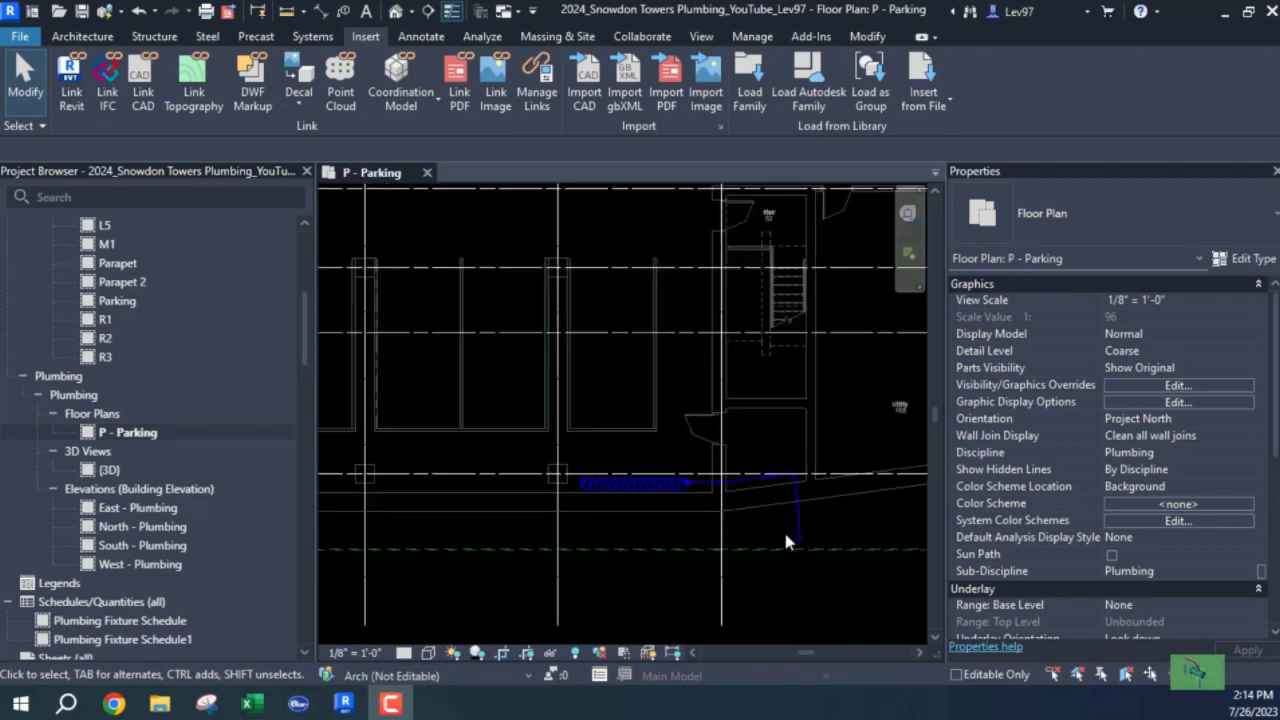
scroll(785, 541, "down", 1)
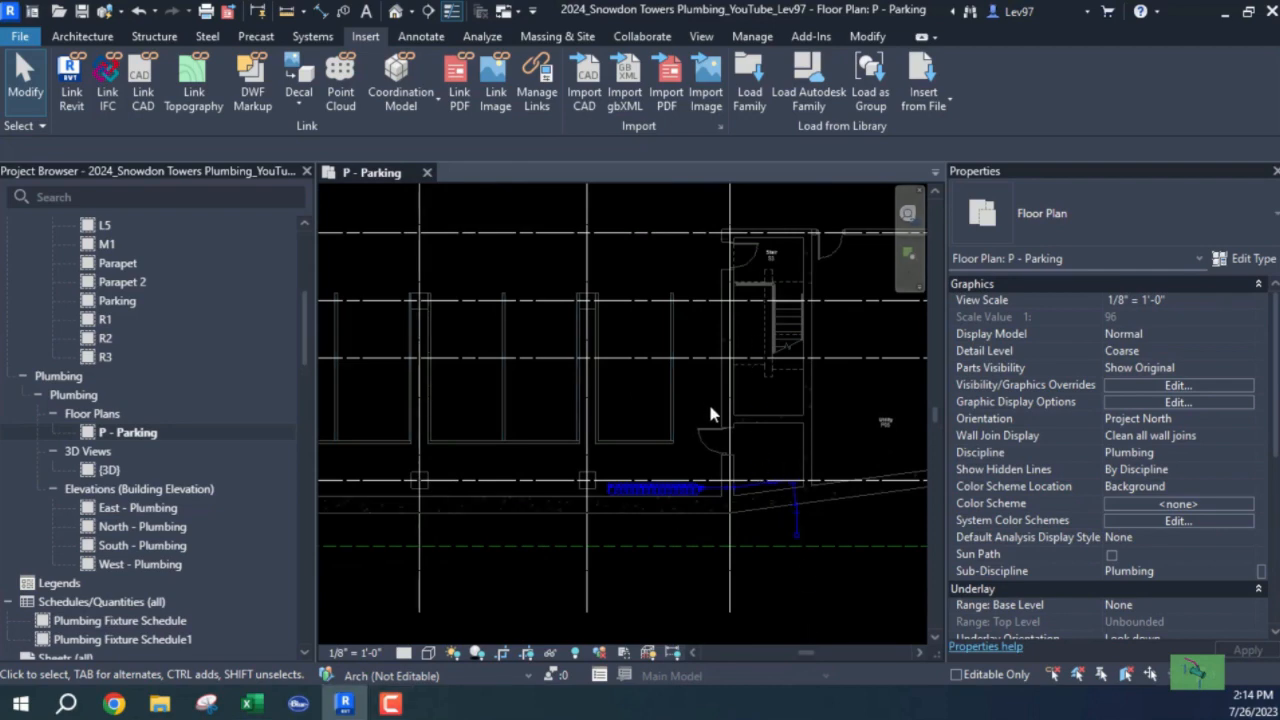
key("v")
key("g")
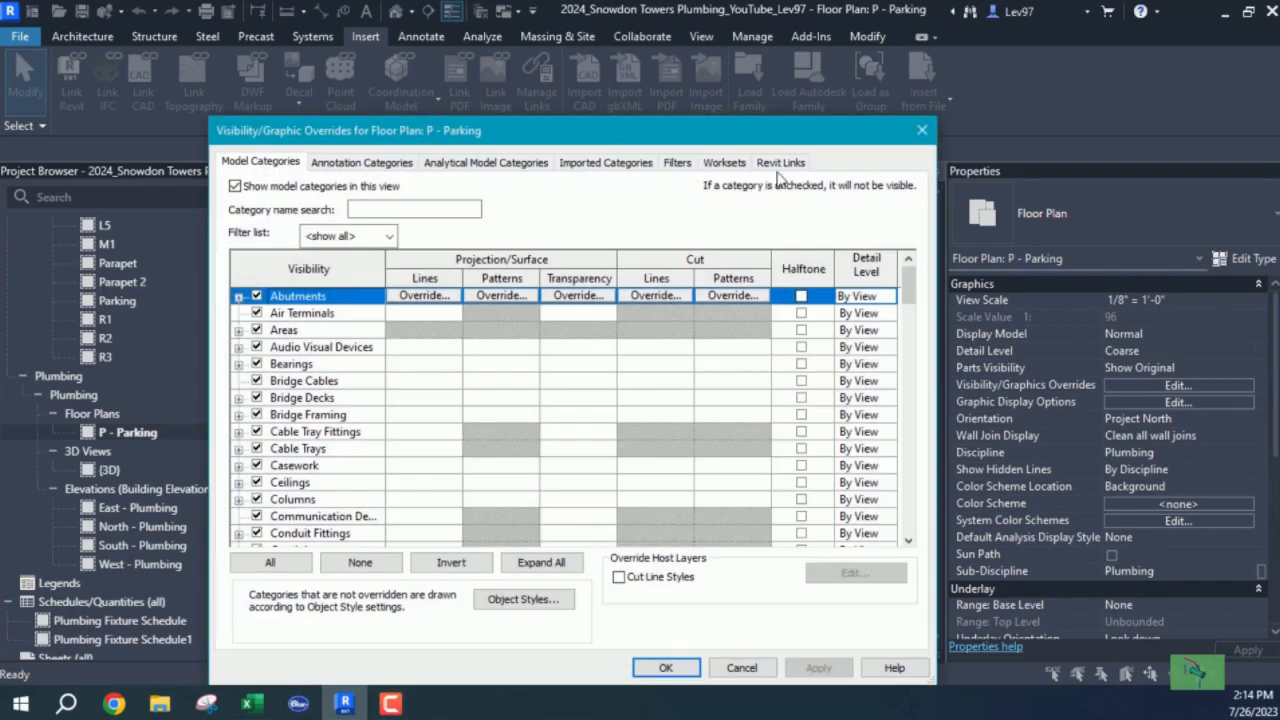
left_click(781, 162)
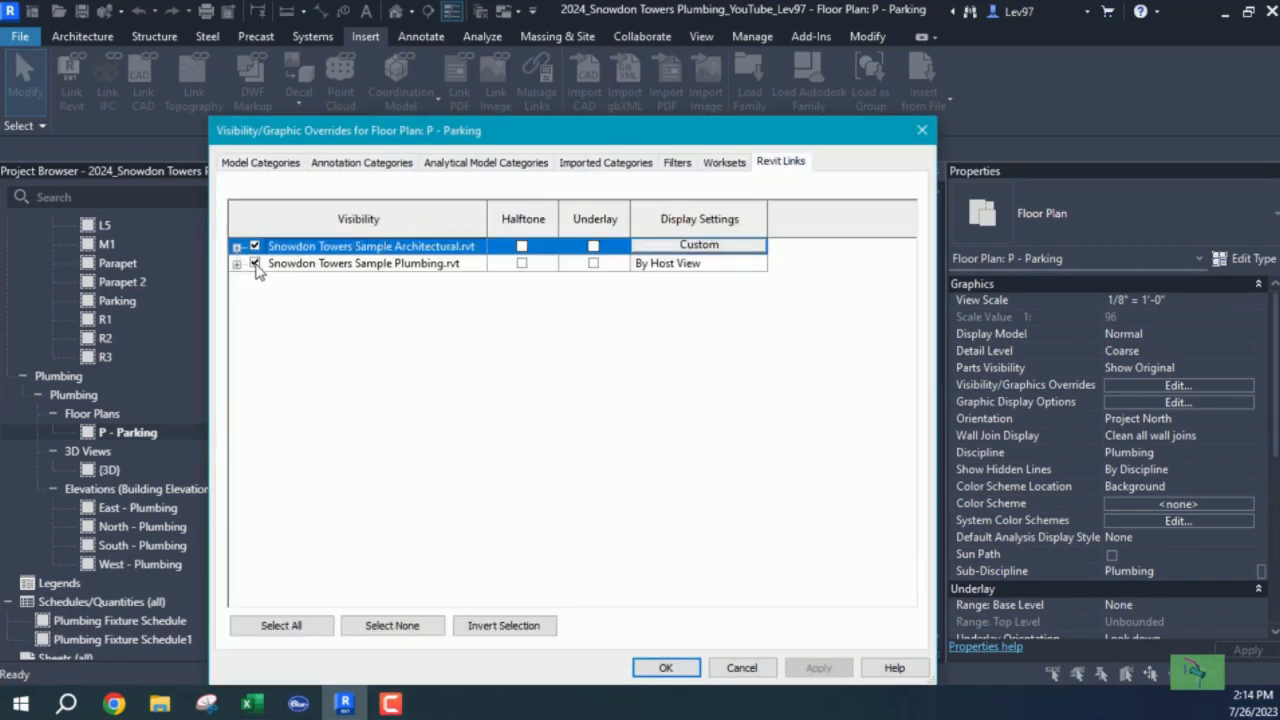
left_click(343, 263)
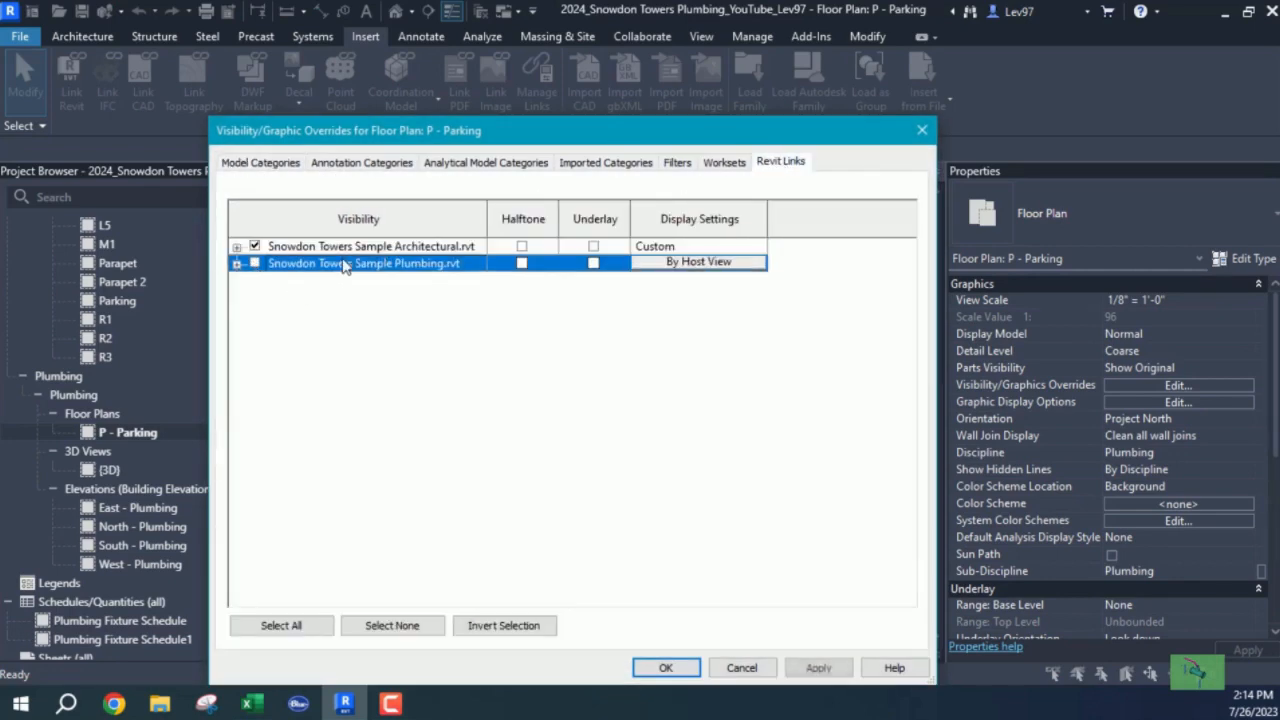
left_click(666, 668)
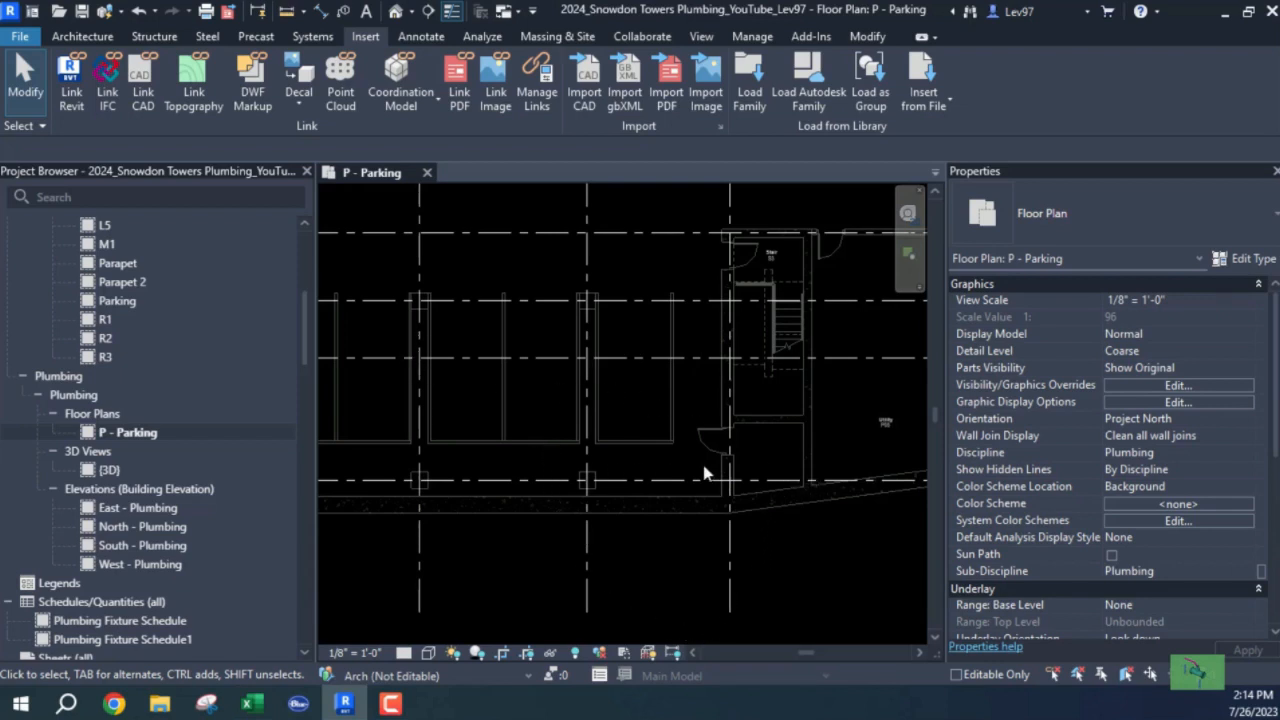
left_click(141, 17)
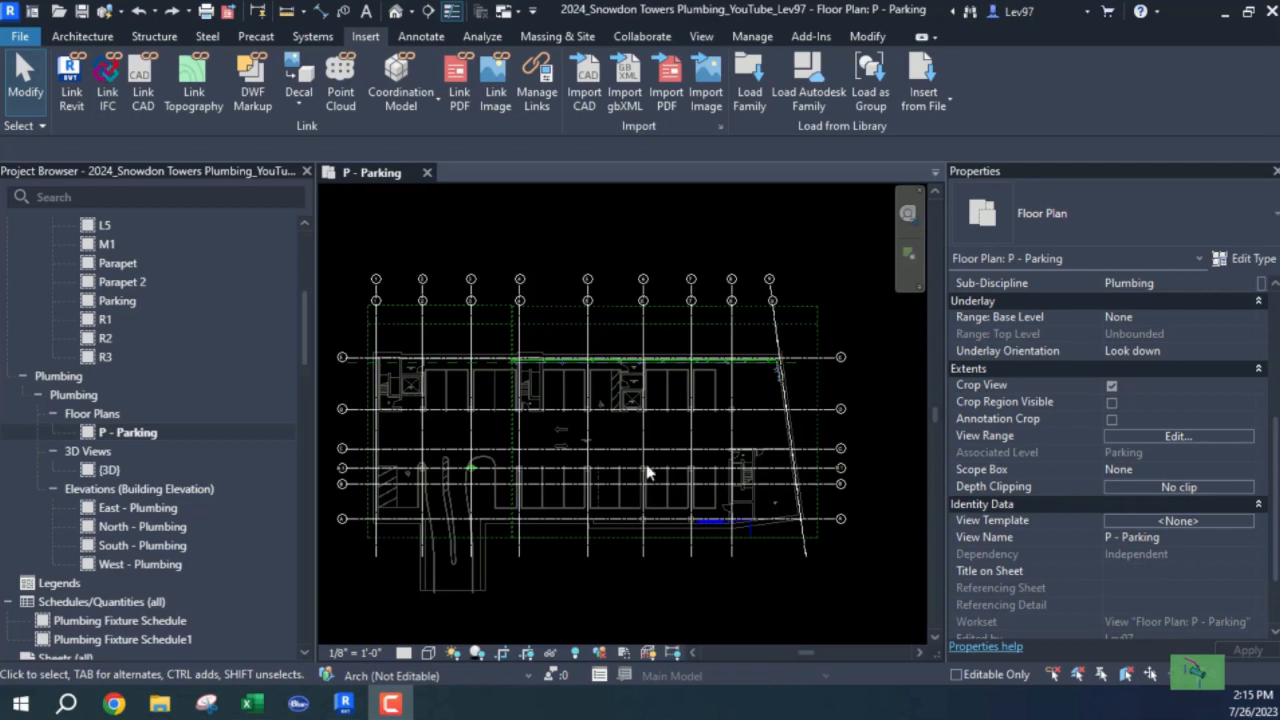
Set the view depth offset of the P - Parking plan's view range to -5 feet from the associated level.
left_click(1177, 437)
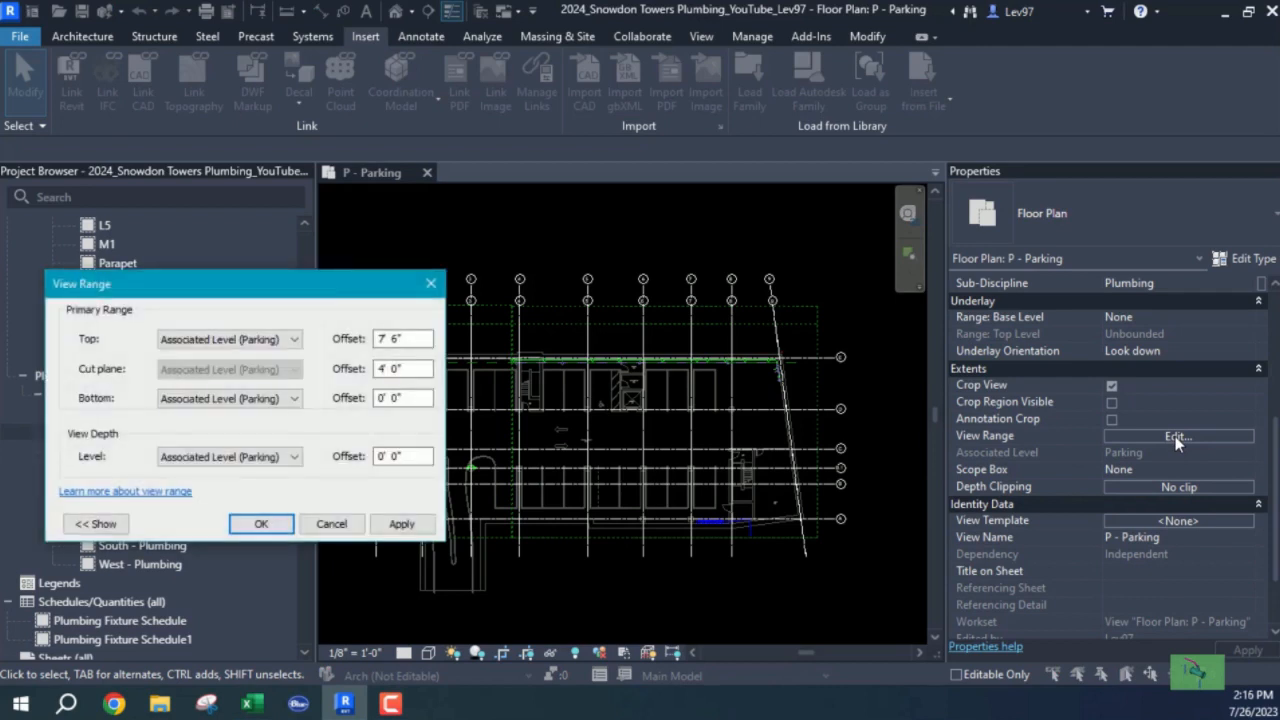
left_click(410, 456)
left_click_drag(410, 456, 346, 455)
type("-5")
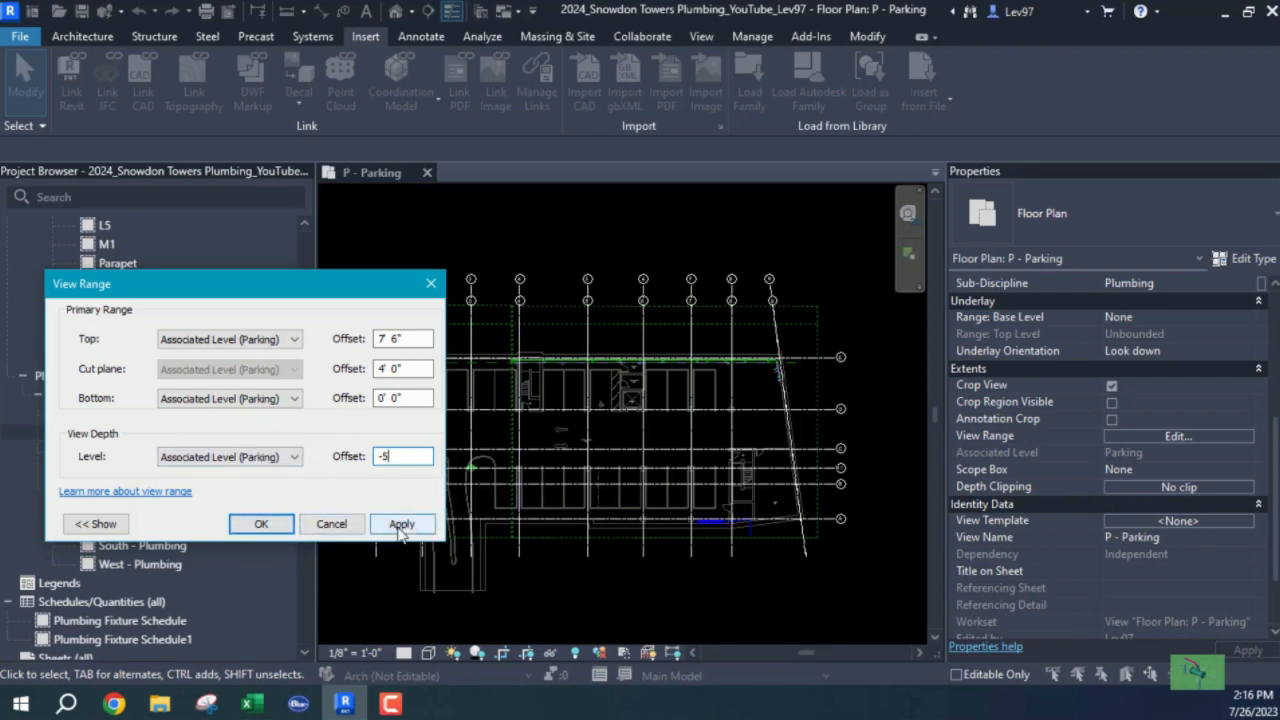
left_click(259, 524)
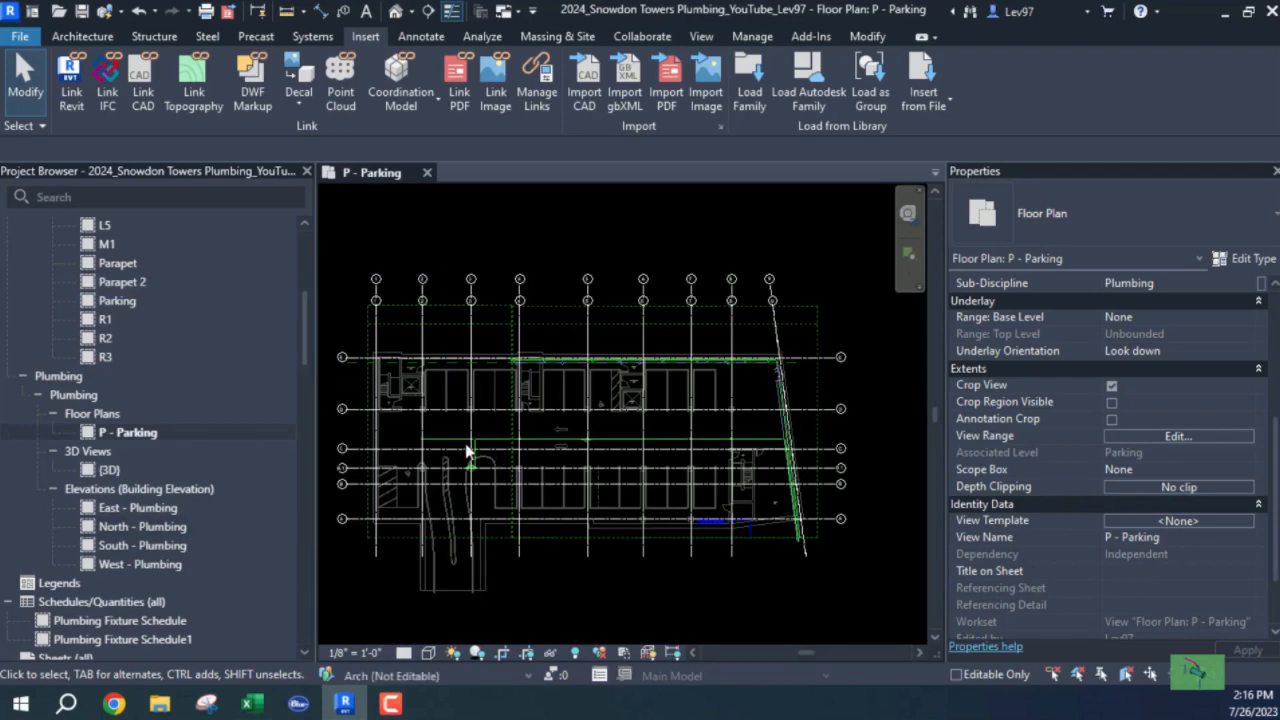
Examine the pipe run and drains along the drive aisle and follow the pipes beside the slanted wall to their ends beyond grid A.
scroll(476, 448, "up", 5)
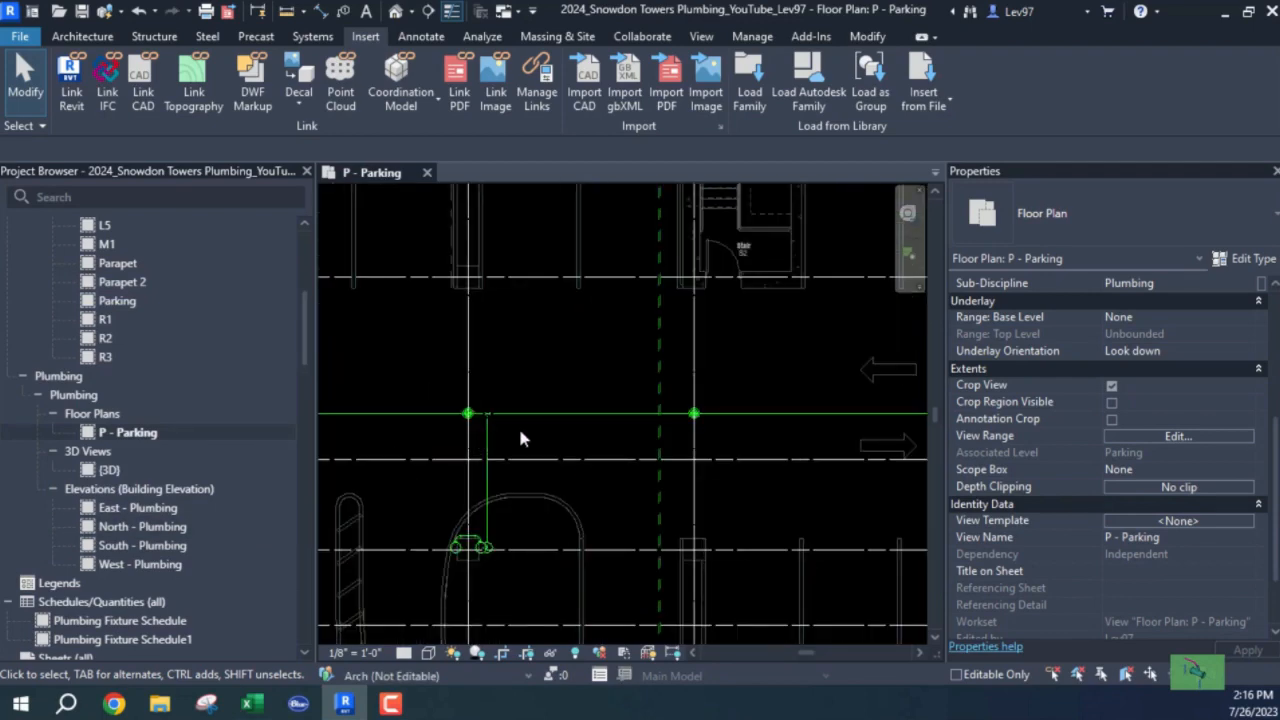
scroll(519, 437, "down", 8)
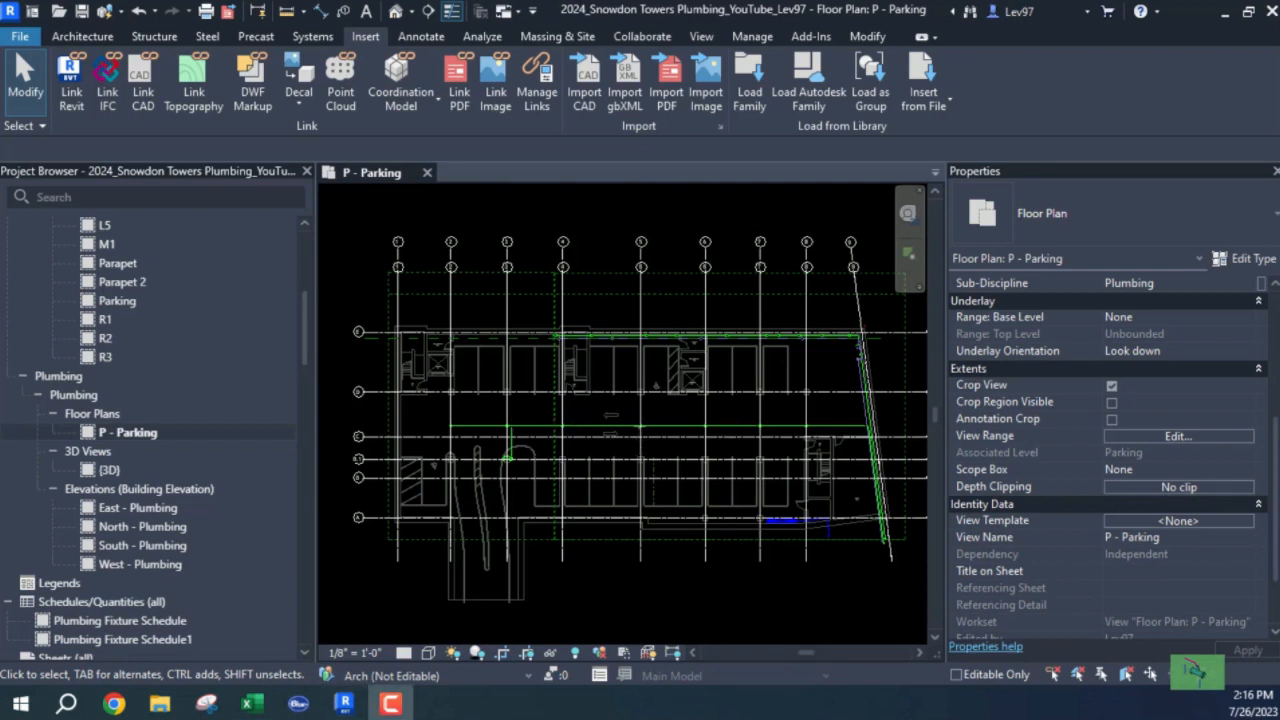
scroll(469, 420, "up", 8)
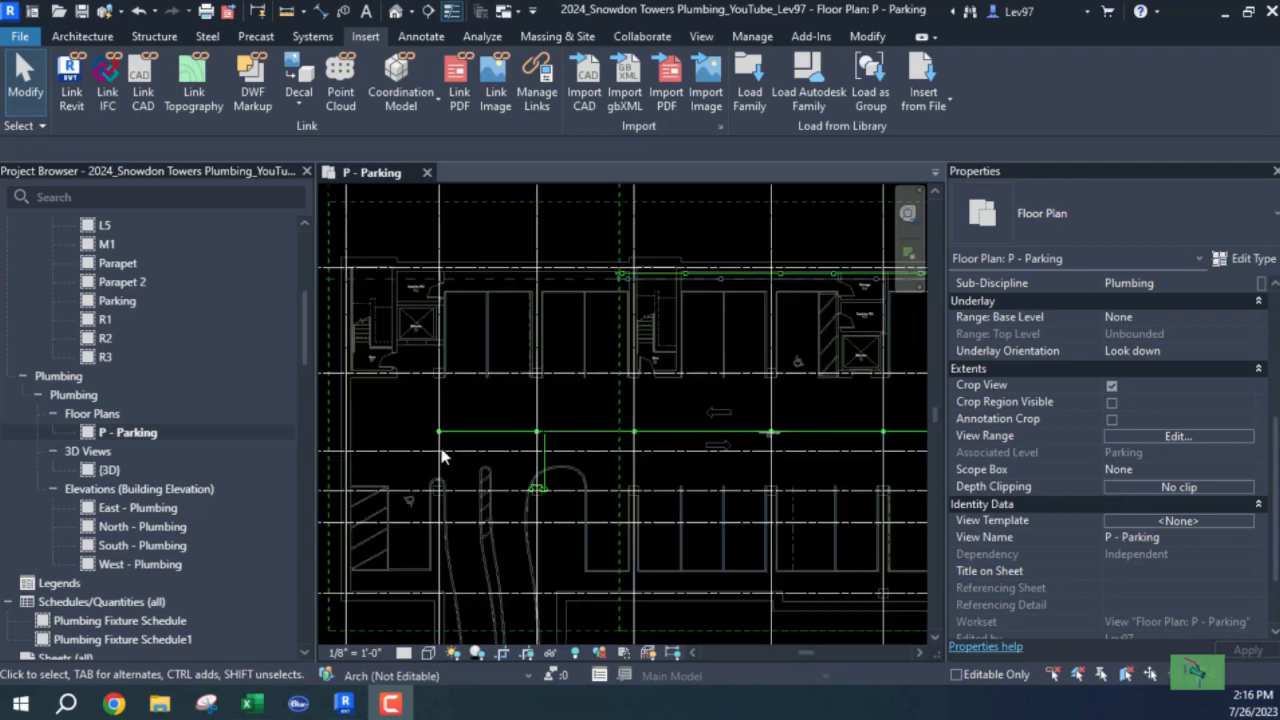
scroll(434, 416, "down", 3)
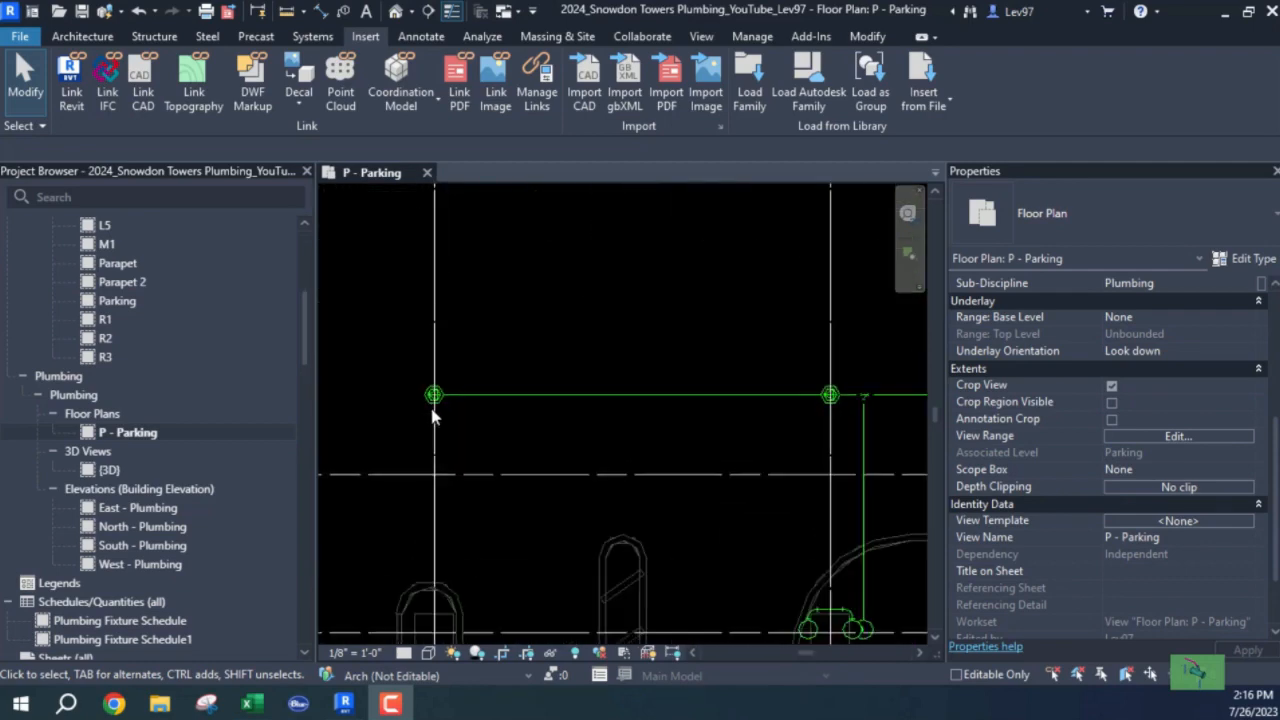
scroll(720, 520, "up", 2)
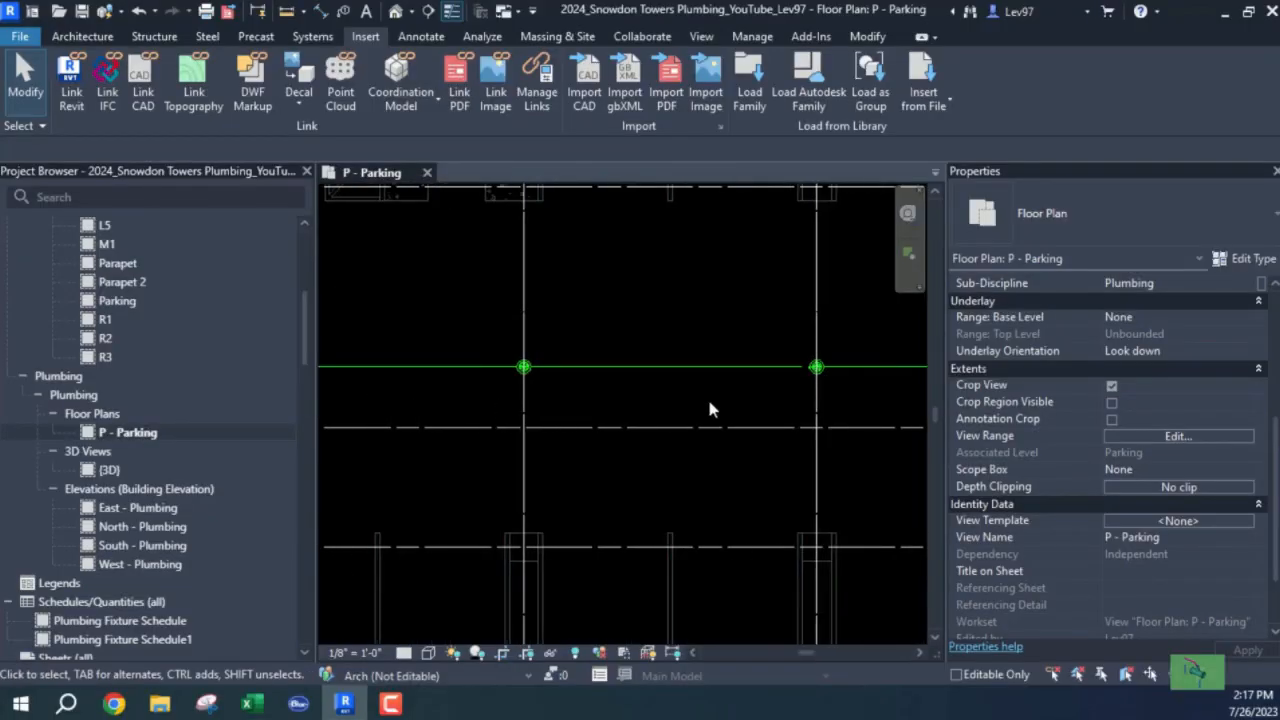
scroll(614, 370, "down", 1)
scroll(614, 370, "up", 3)
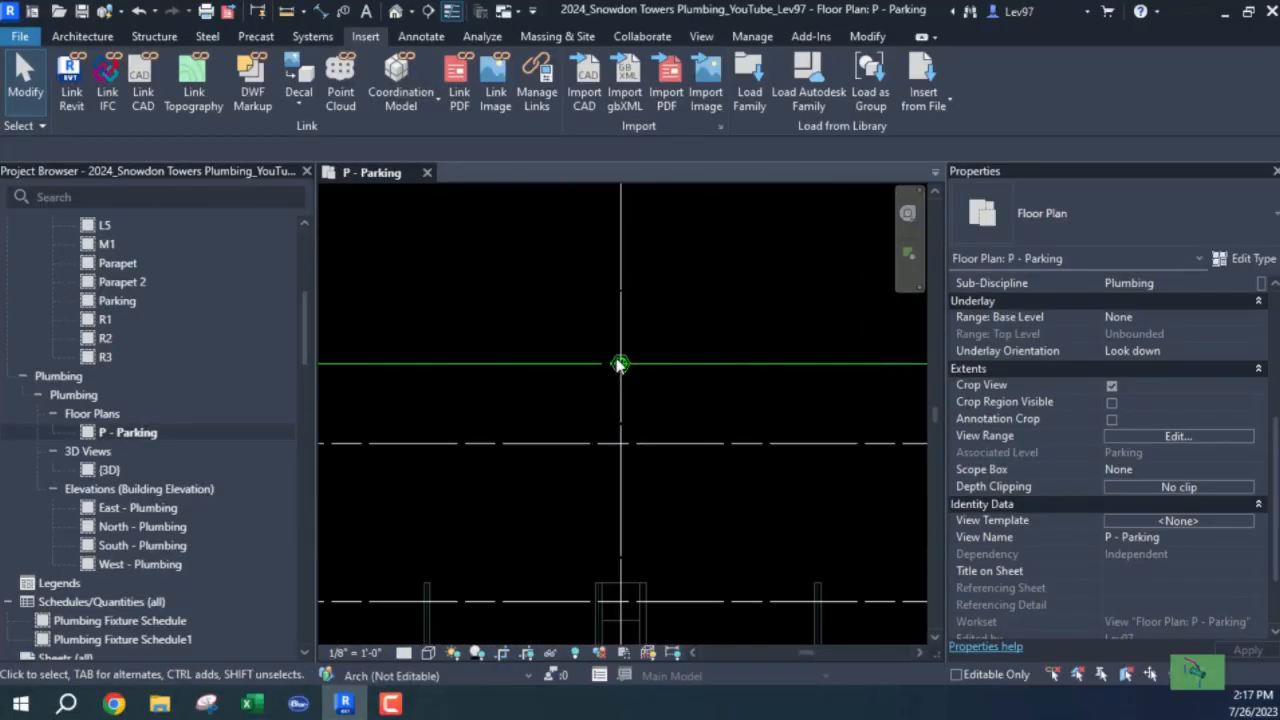
scroll(731, 401, "down", 2)
middle_click_drag(816, 408, 526, 406)
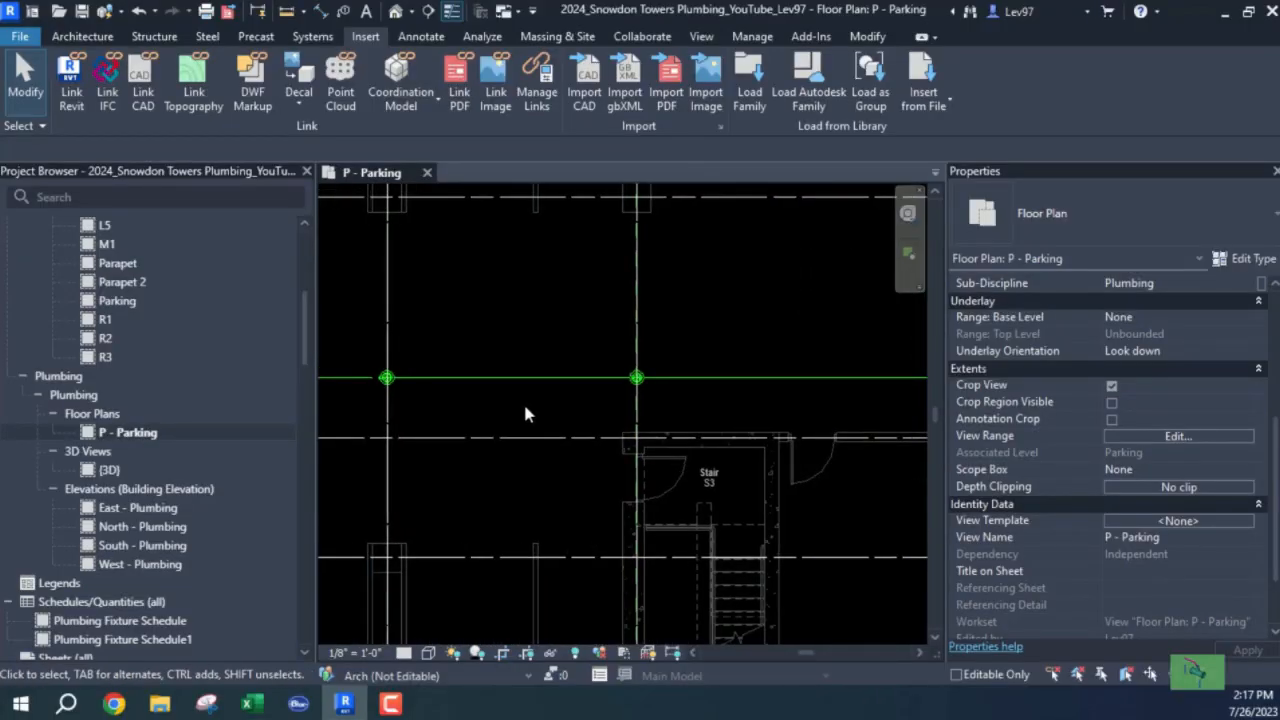
middle_click_drag(714, 421, 523, 410)
middle_click_drag(563, 596, 590, 374)
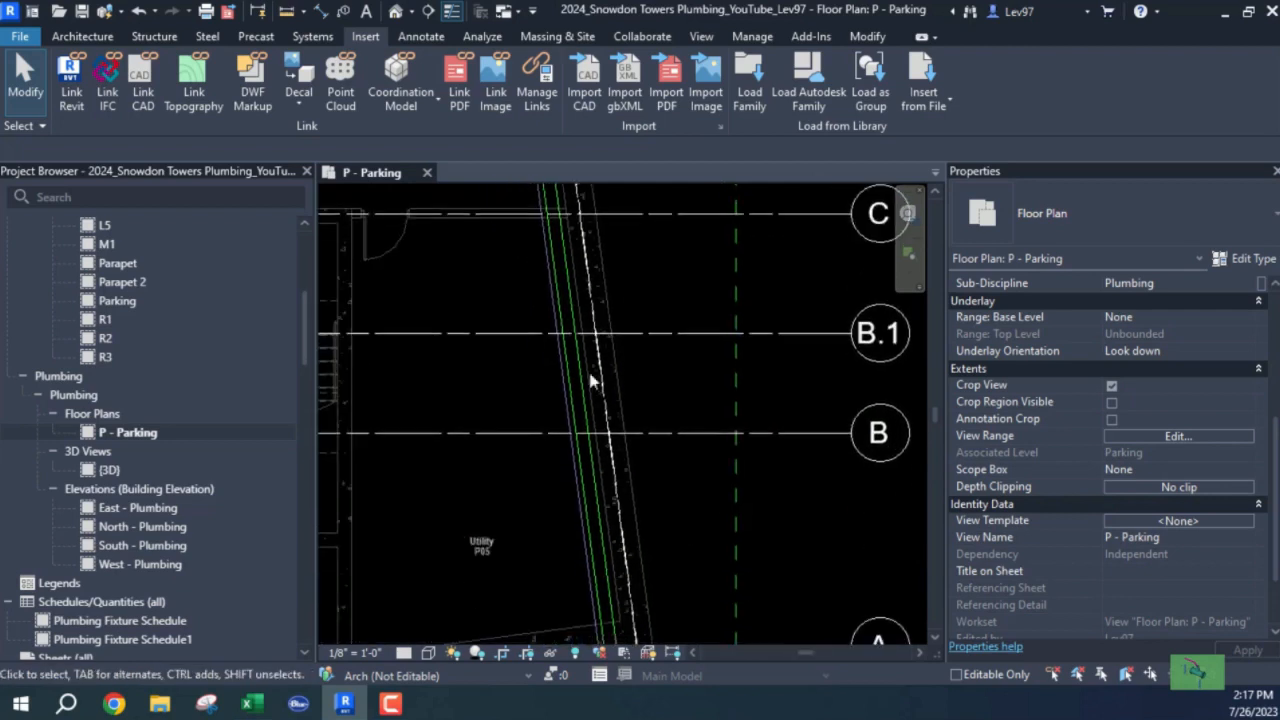
middle_click_drag(587, 482, 548, 206)
scroll(613, 528, "up", 2)
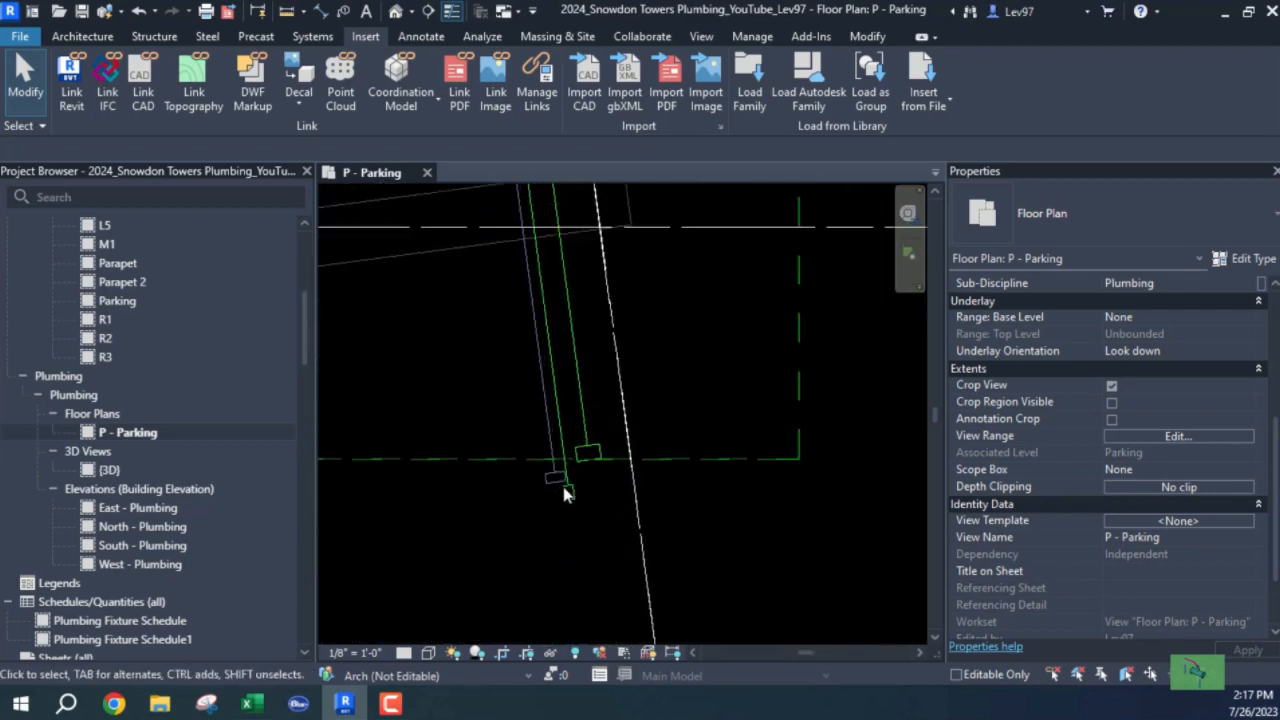
scroll(566, 492, "down", 1)
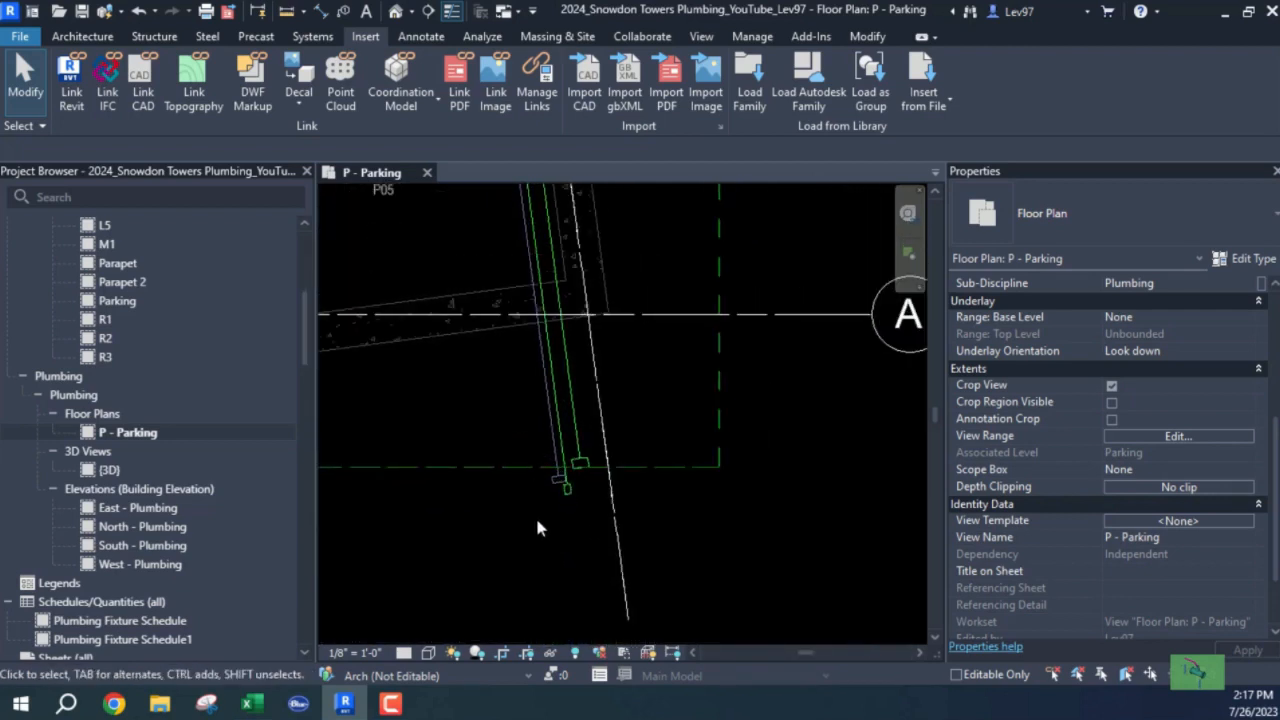
scroll(506, 420, "down", 2)
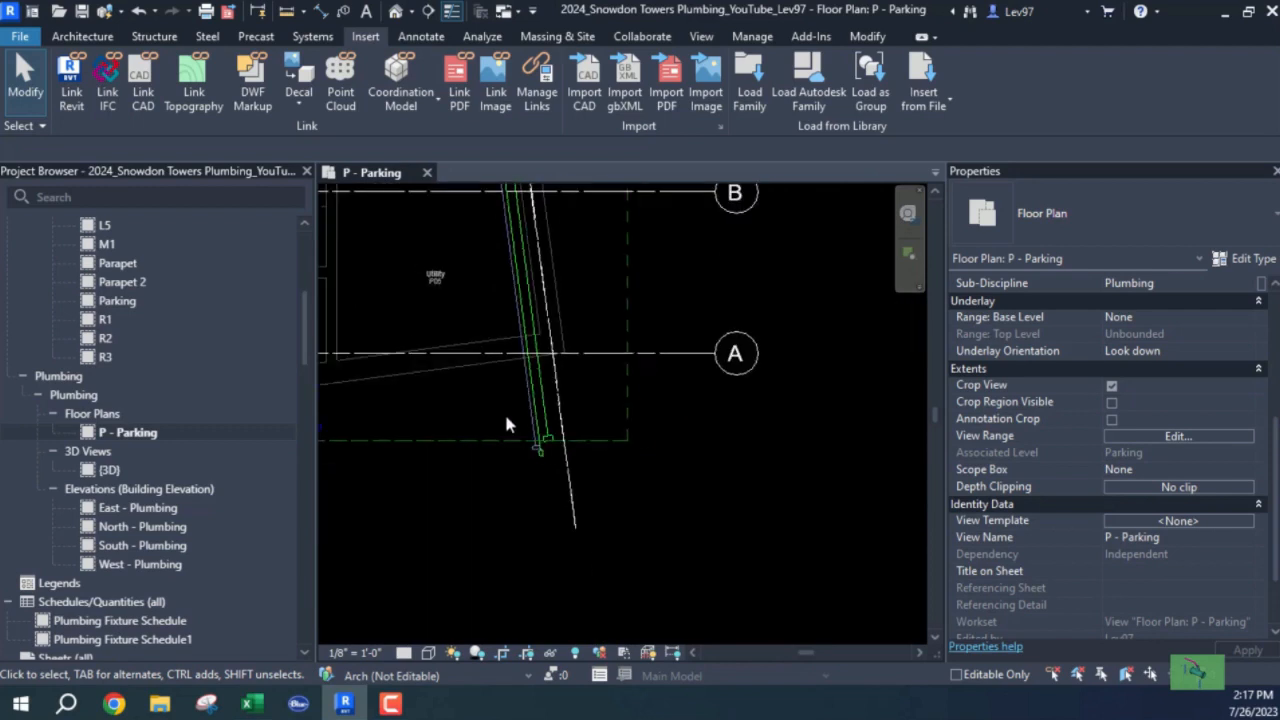
Examine the ends of the three parallel pipes beyond grid A and the blue pipe passing through the wall near the Utility room.
middle_click_drag(506, 420, 581, 480)
scroll(581, 480, "up", 3)
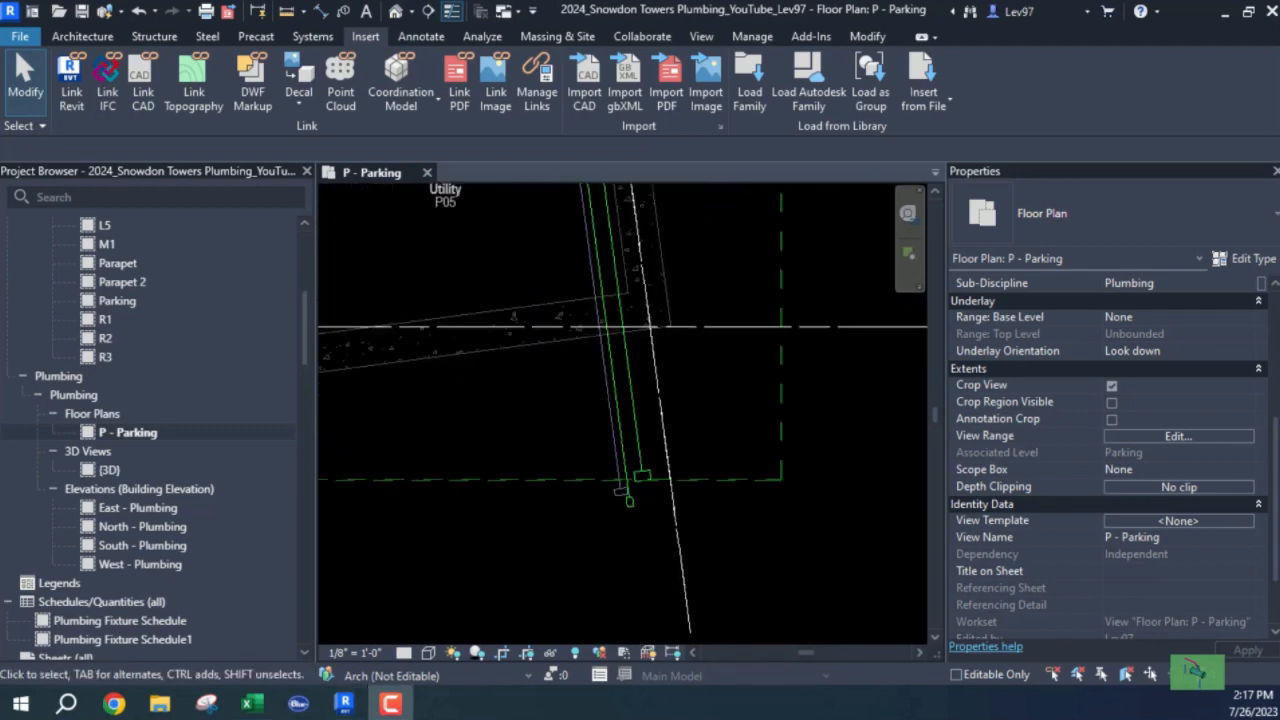
scroll(625, 444, "down", 3)
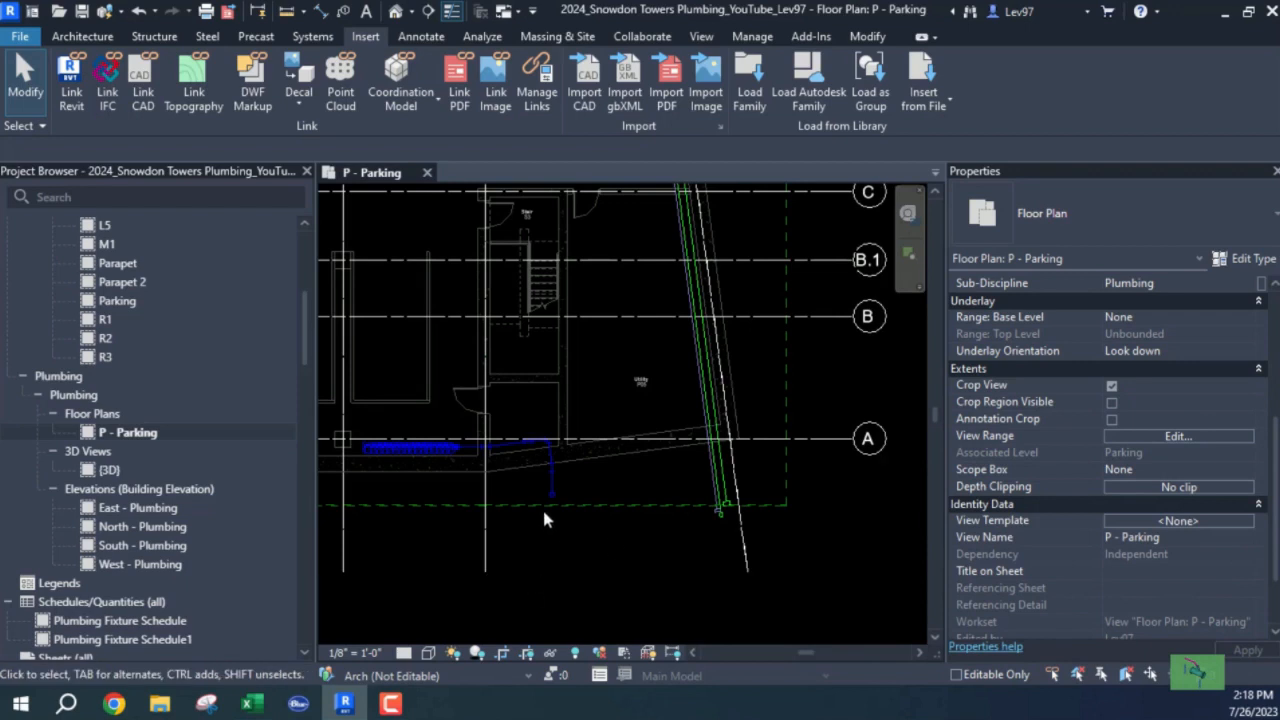
scroll(542, 470, "up", 5)
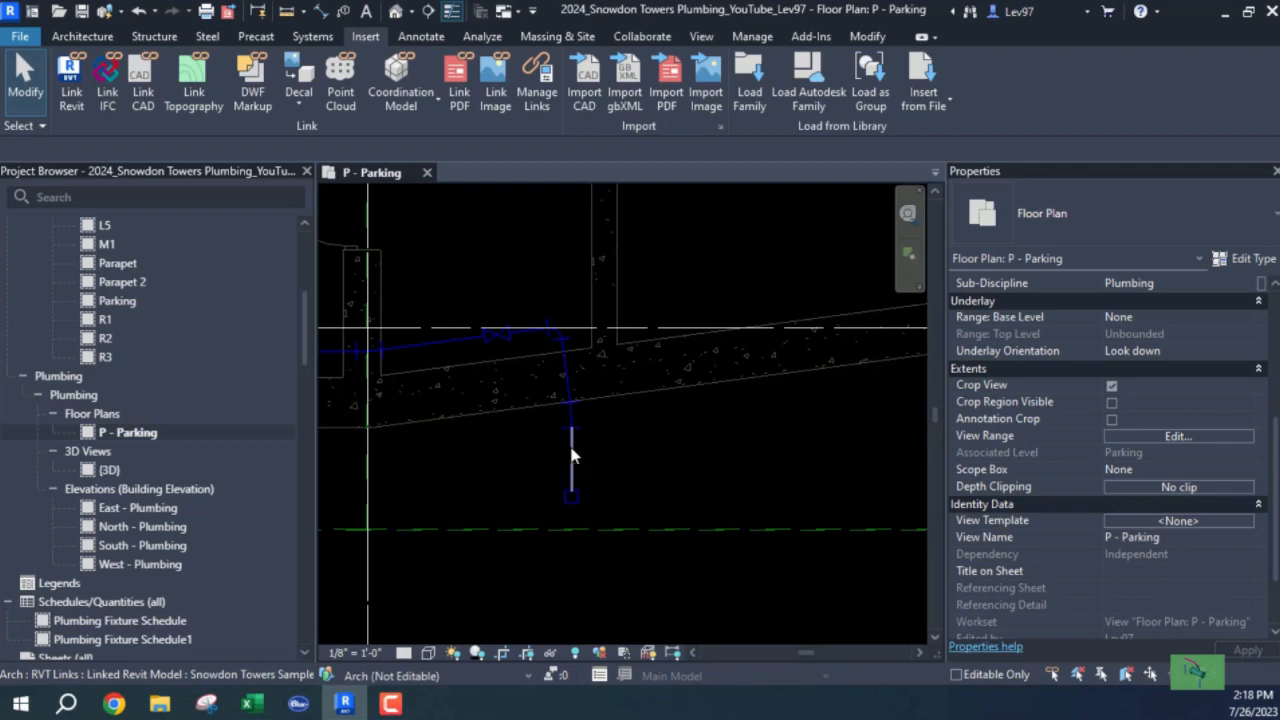
Check the type, size, elevations and system name of each of the three parallel linked pipes along the slanted wall.
scroll(648, 490, "down", 2)
middle_click_drag(736, 485, 483, 485)
scroll(587, 464, "up", 3)
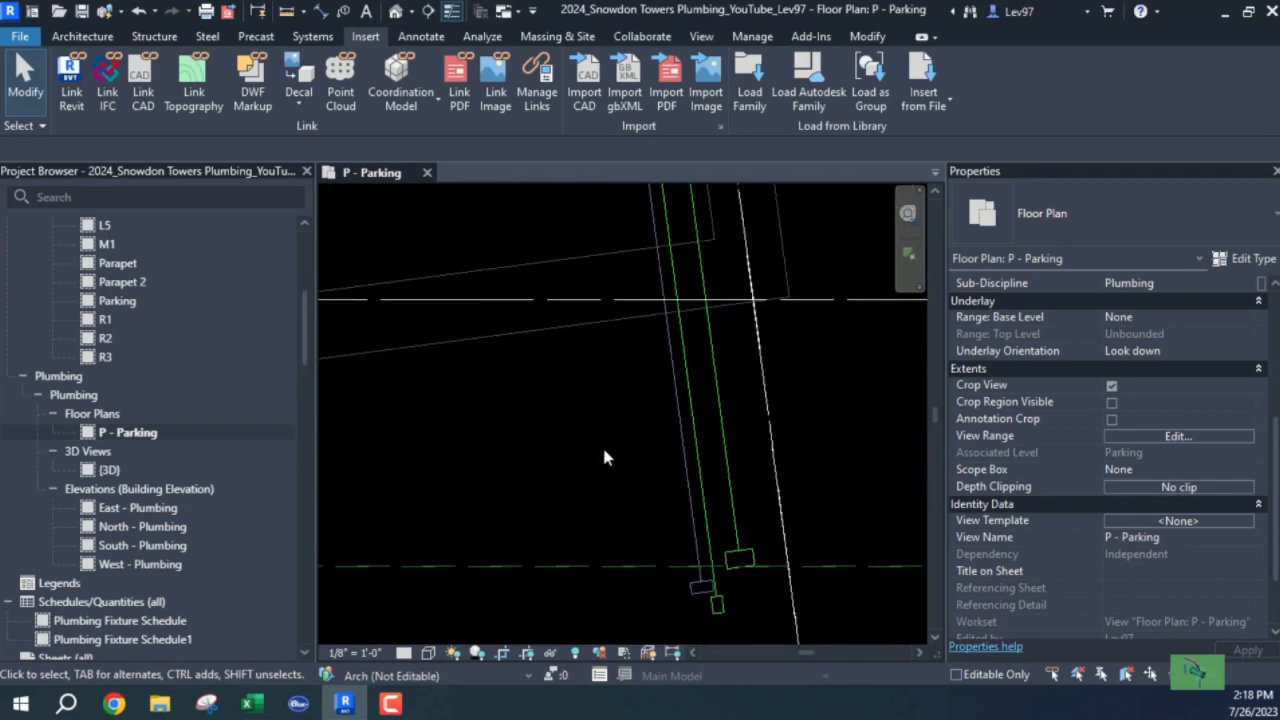
key("Tab")
left_click(684, 452)
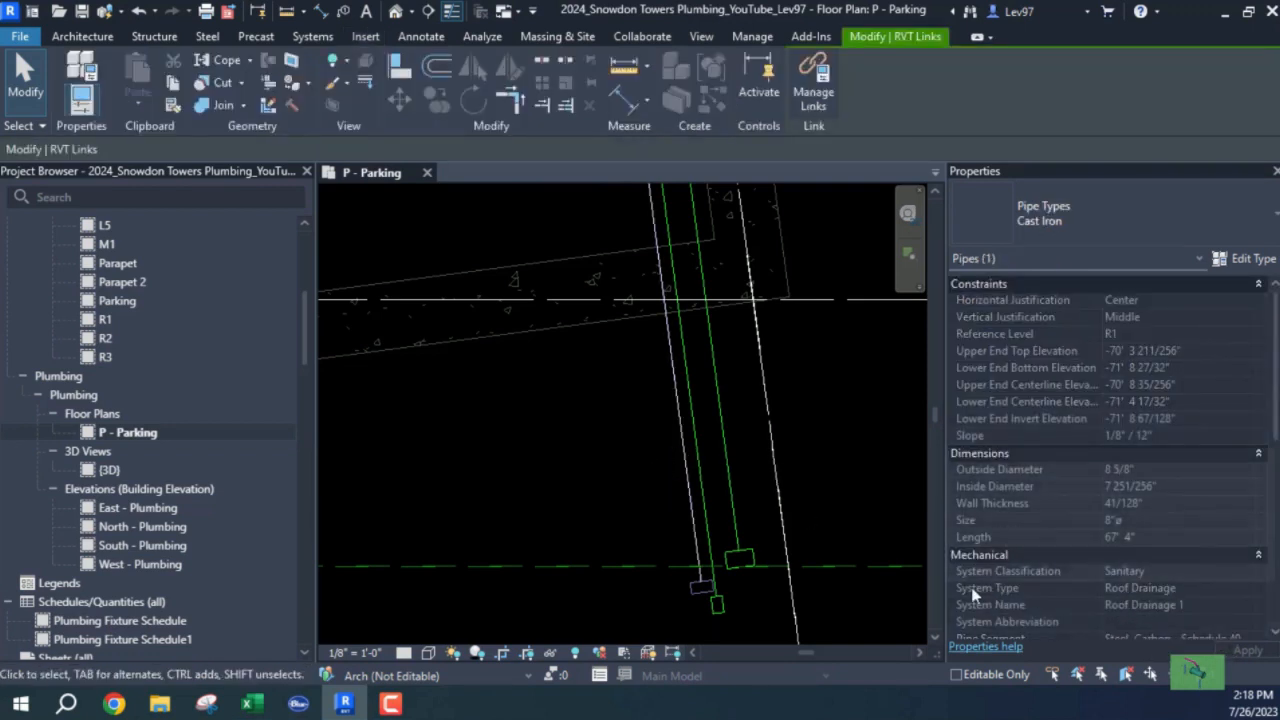
left_click(700, 472)
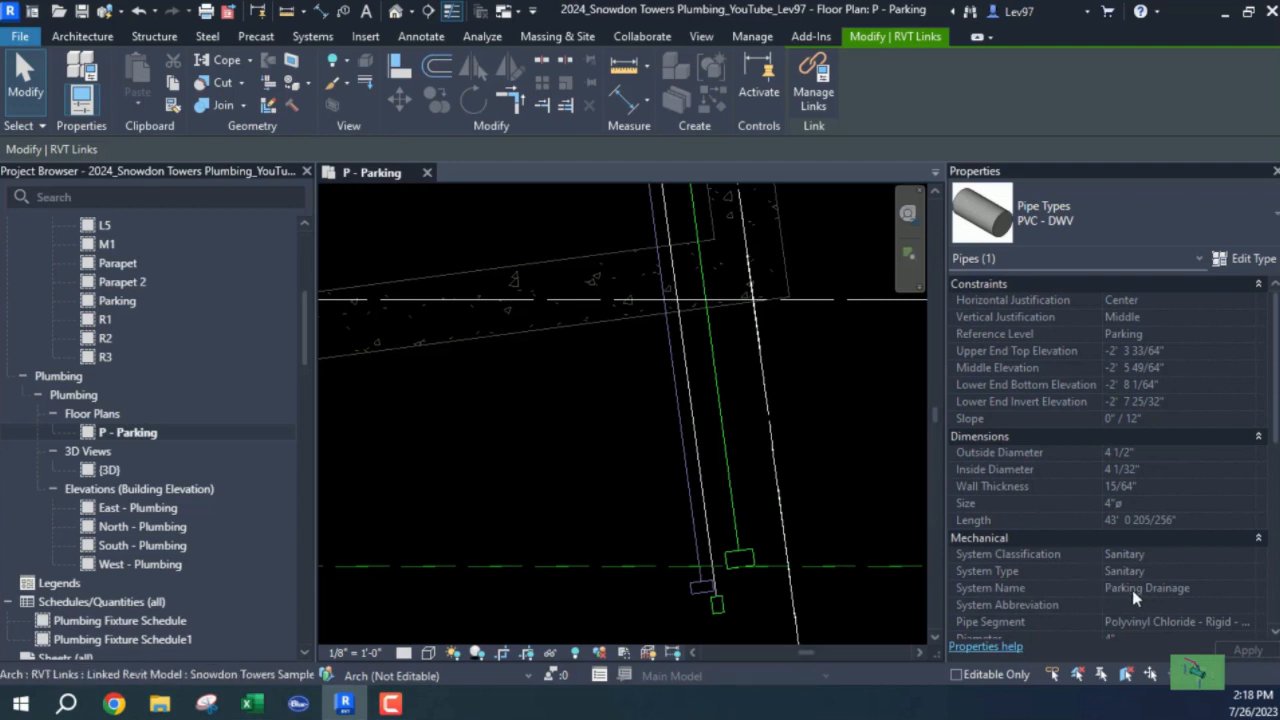
left_click(639, 443)
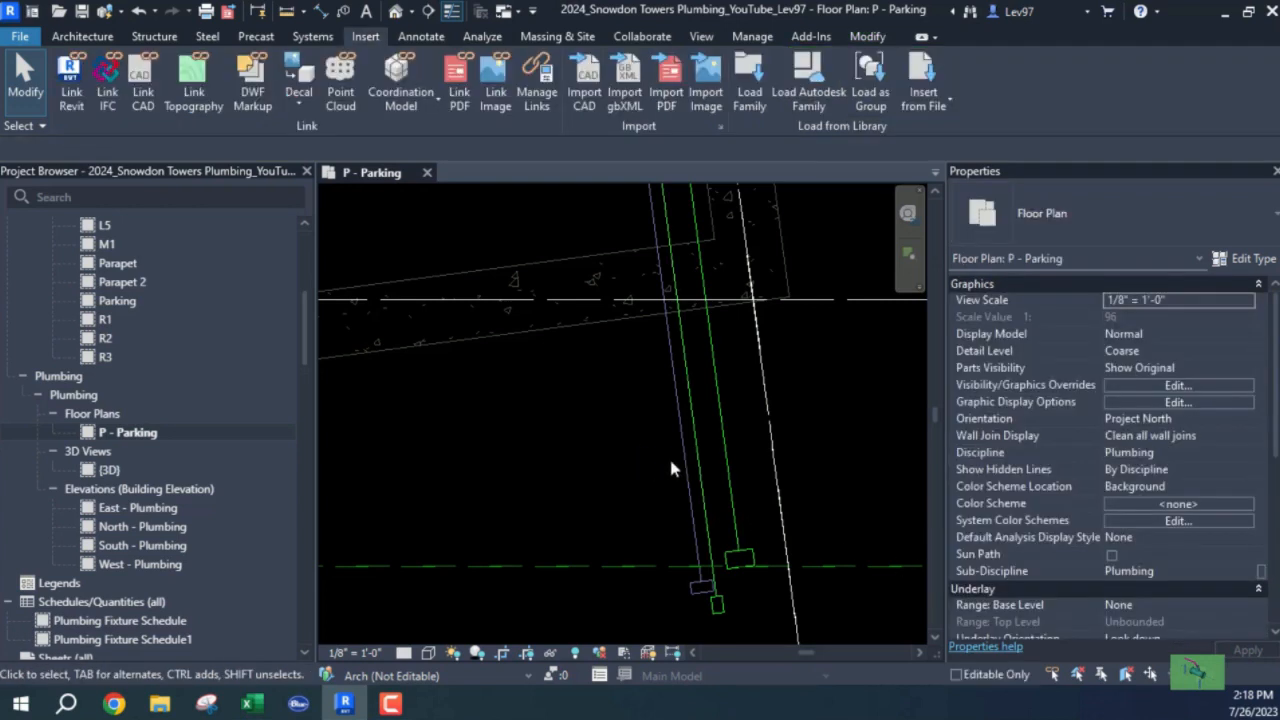
left_click(726, 465)
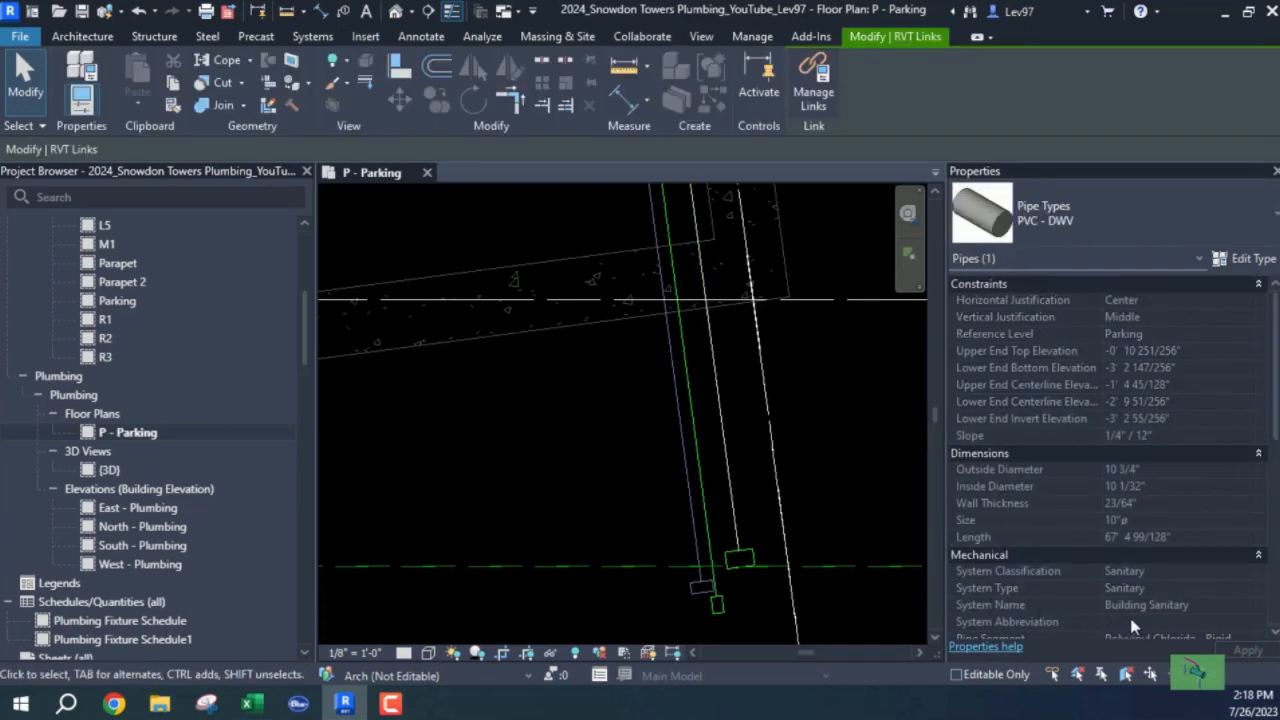
left_click(586, 453)
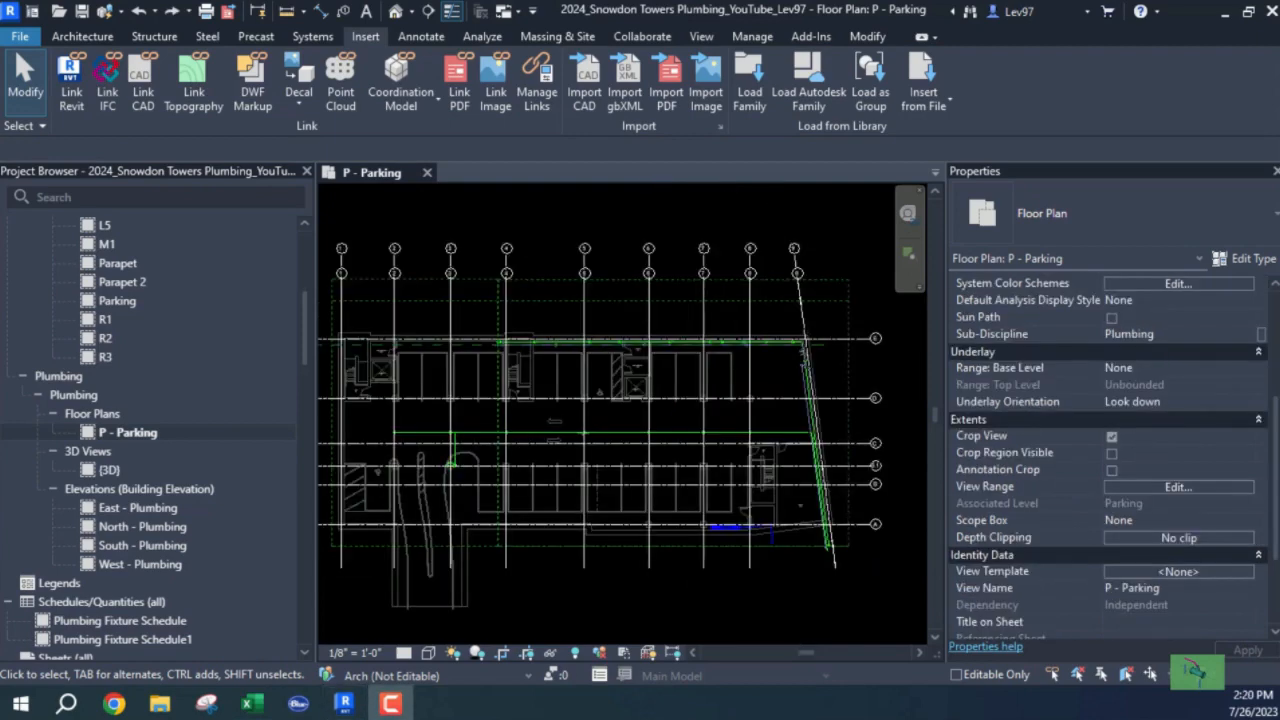
Set the P - Parking view range to a top offset of 2 feet and a cut plane offset of 1 foot.
scroll(854, 567, "up", 5)
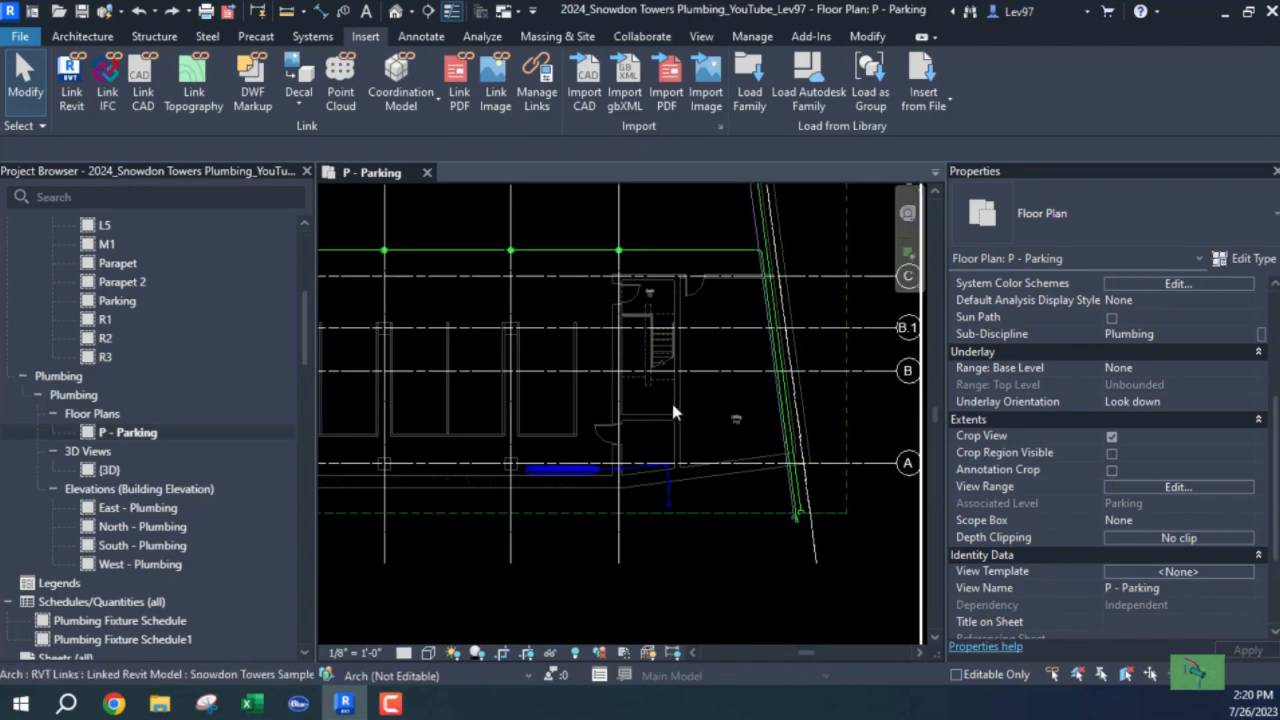
middle_click_drag(670, 398, 719, 507)
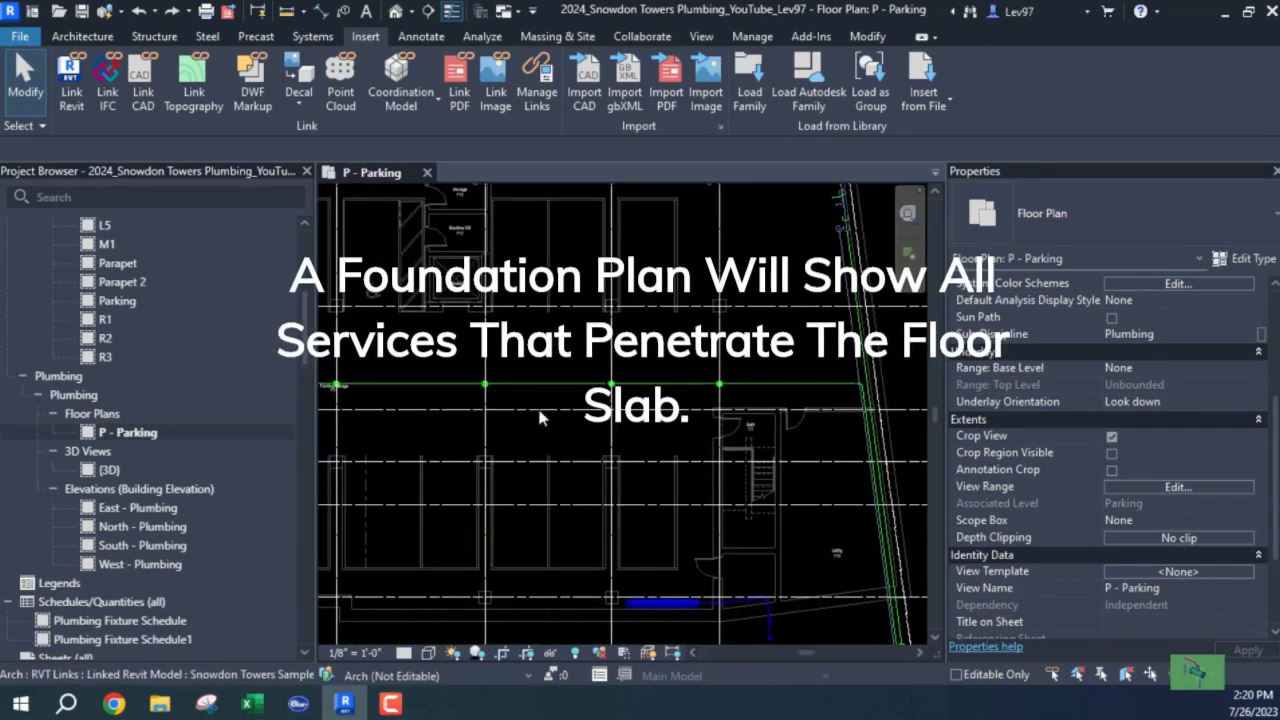
middle_click_drag(569, 431, 649, 431)
scroll(600, 420, "down", 2)
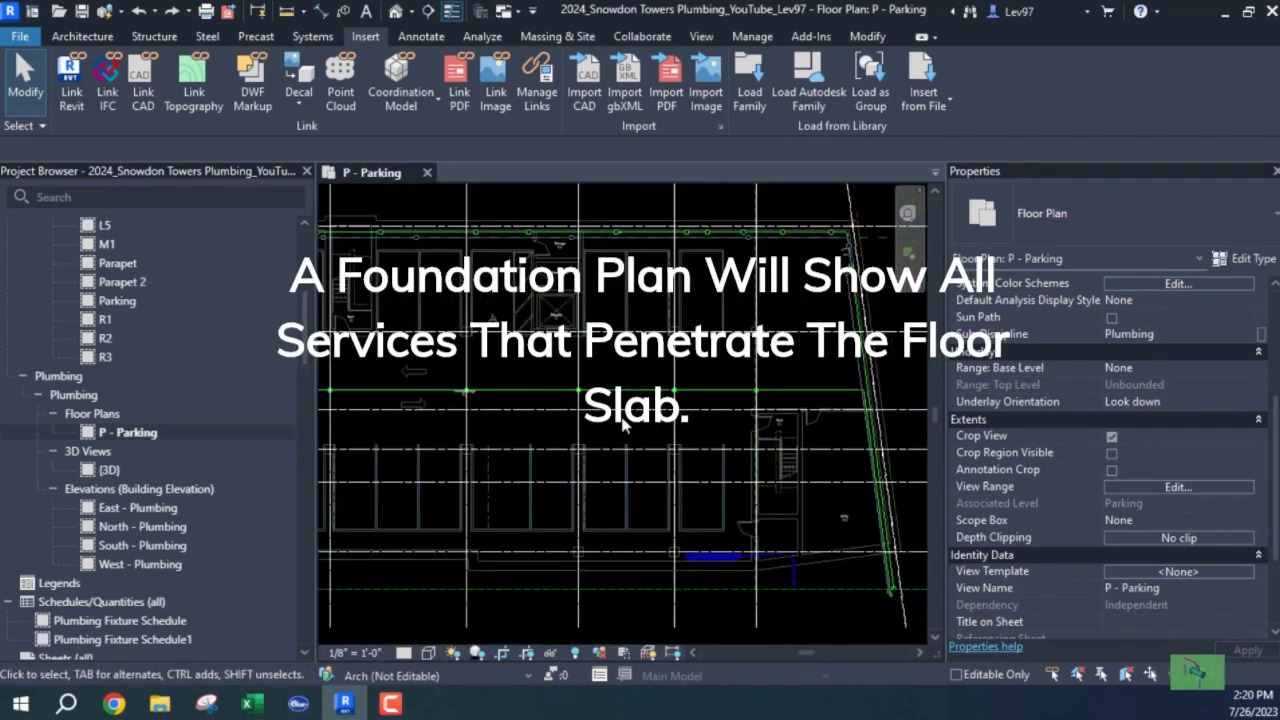
middle_click_drag(557, 427, 633, 428)
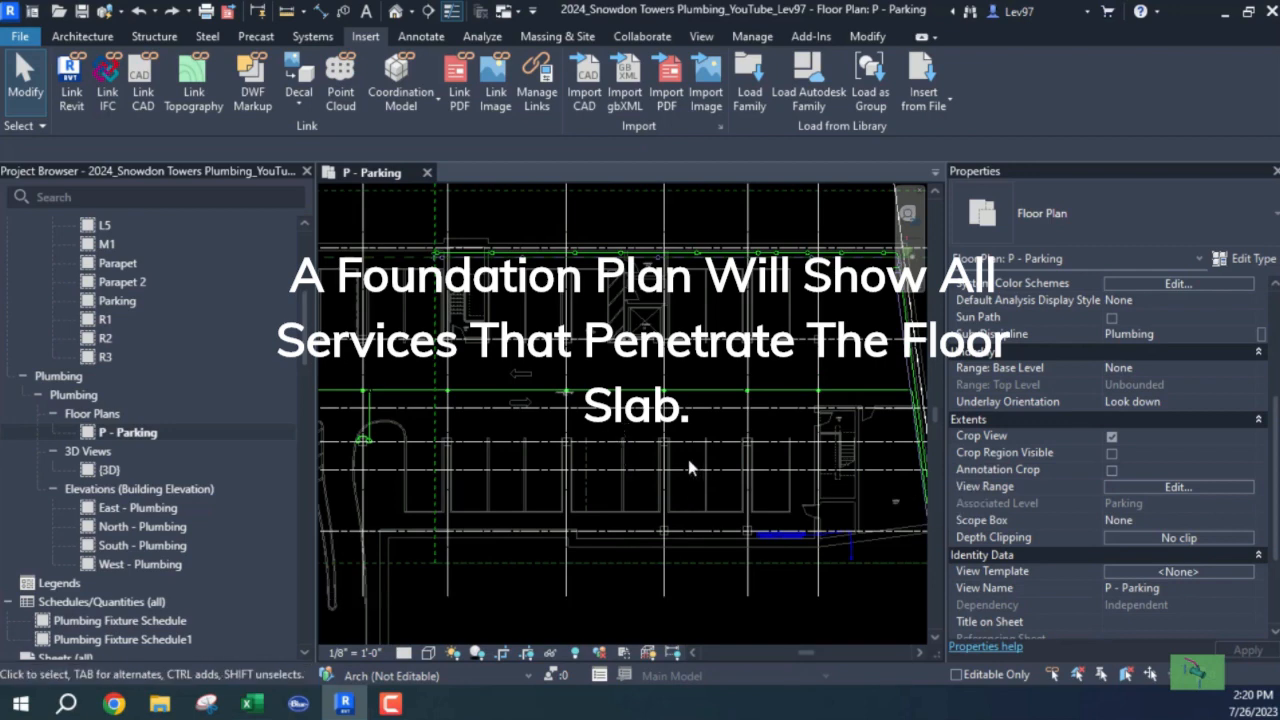
middle_click_drag(690, 467, 645, 492)
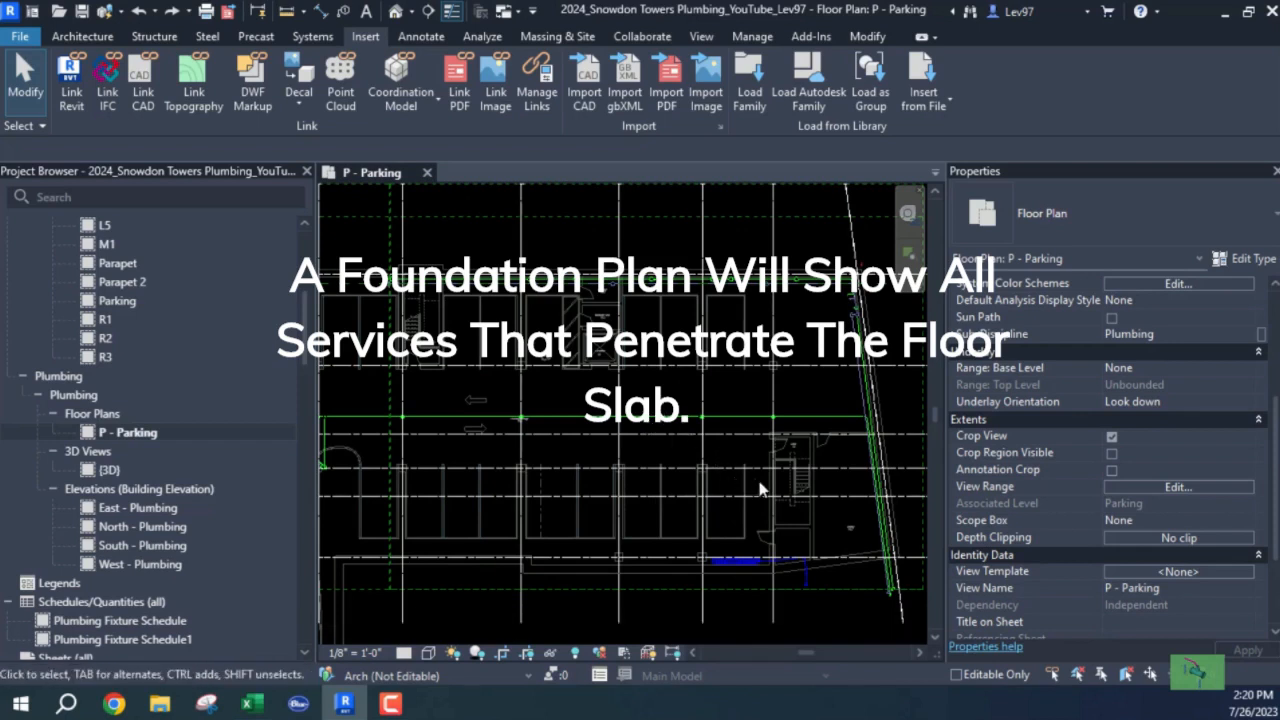
left_click(1177, 487)
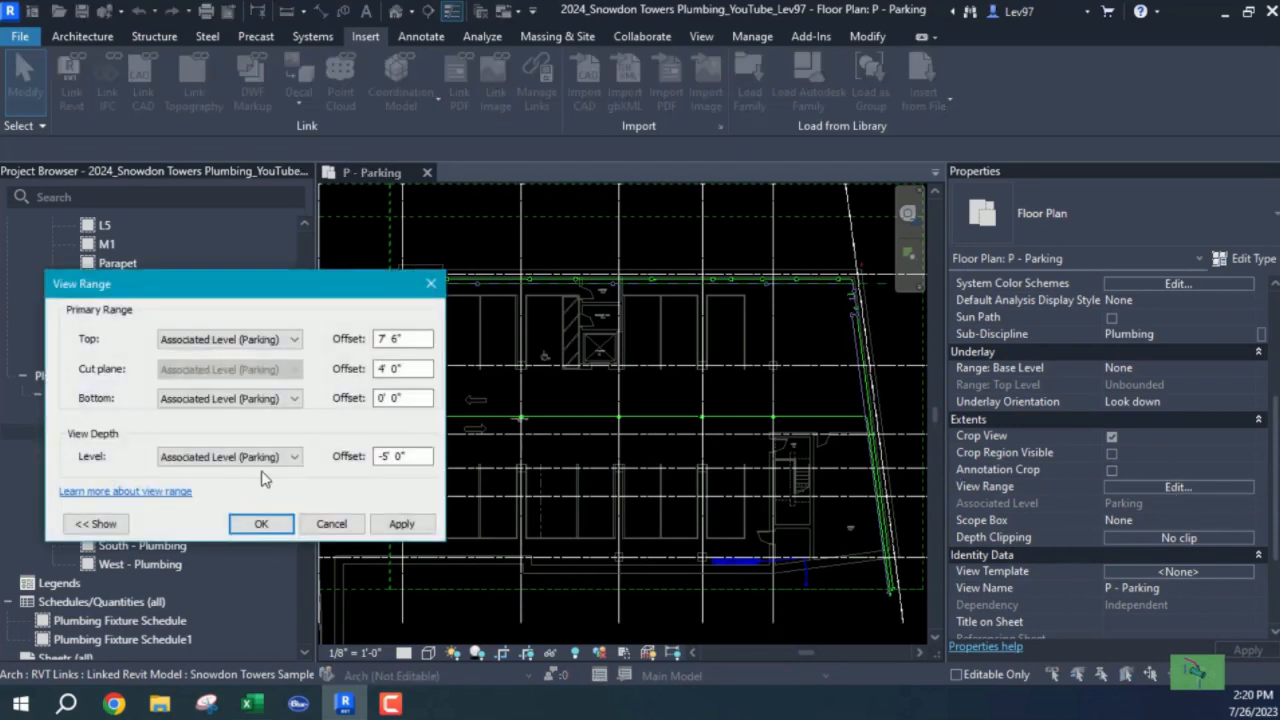
left_click(392, 368)
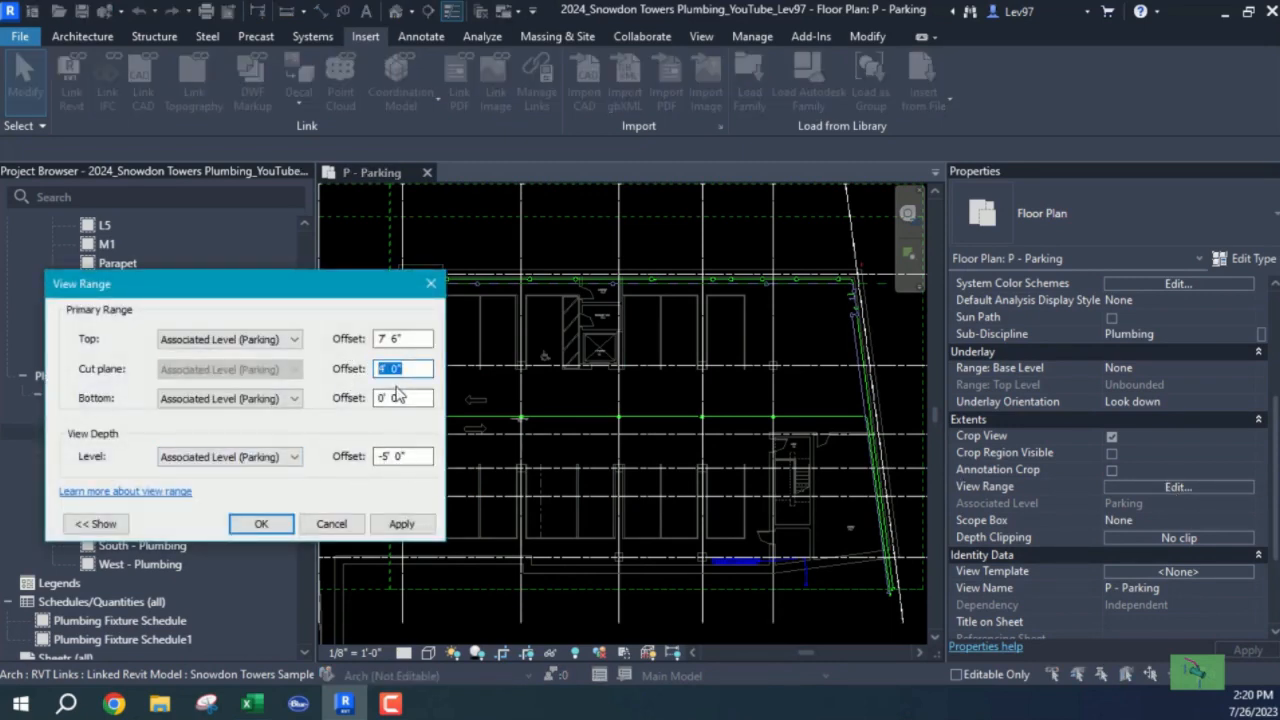
type("1")
left_click(386, 397)
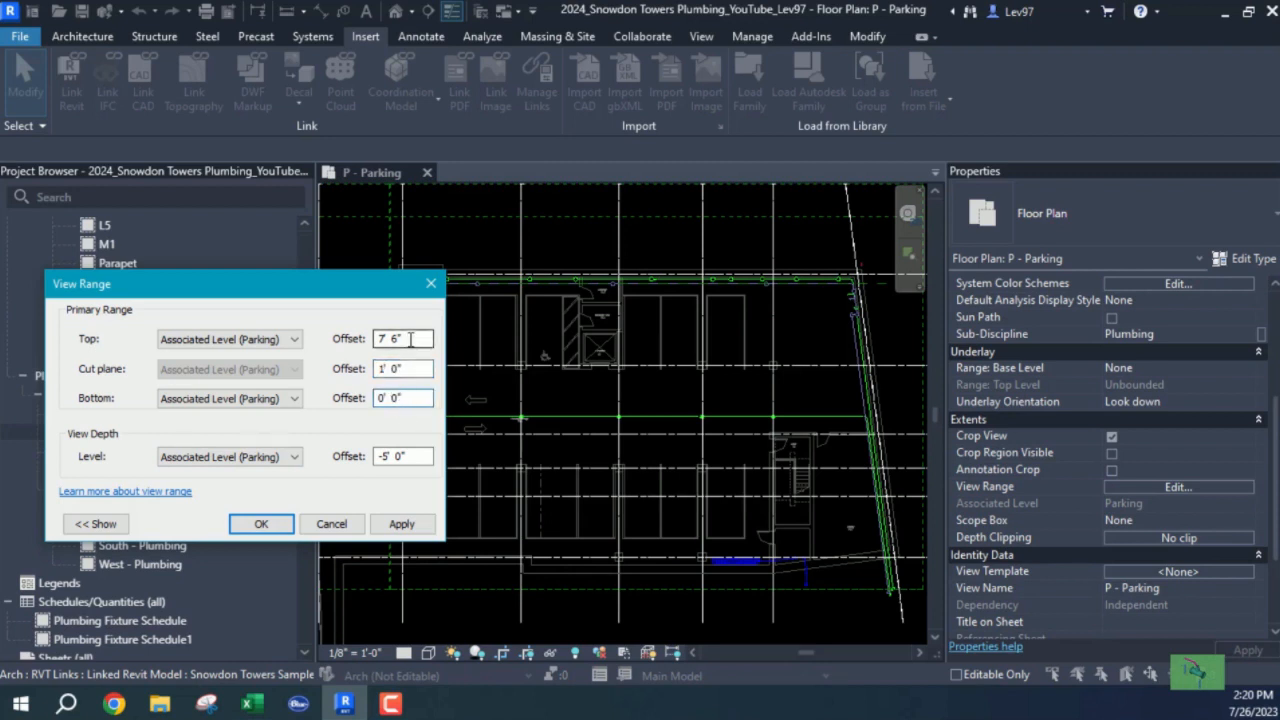
left_click_drag(410, 339, 309, 335)
type("2")
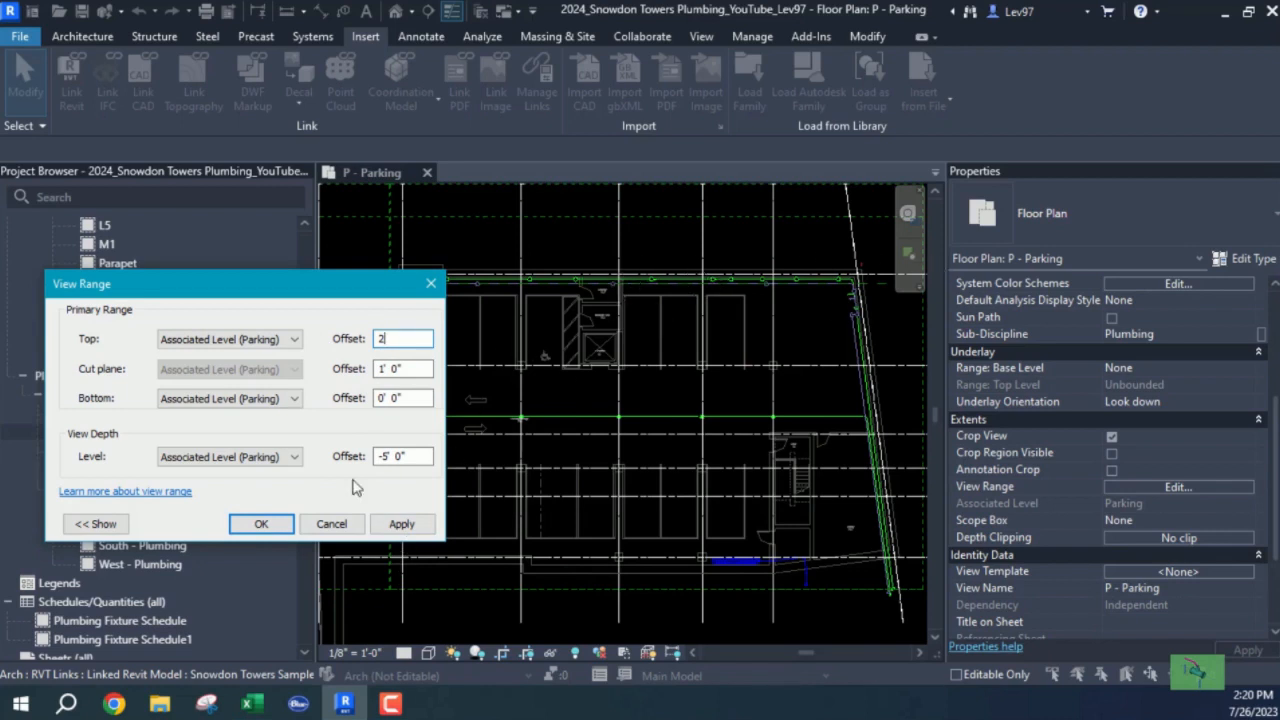
left_click(401, 523)
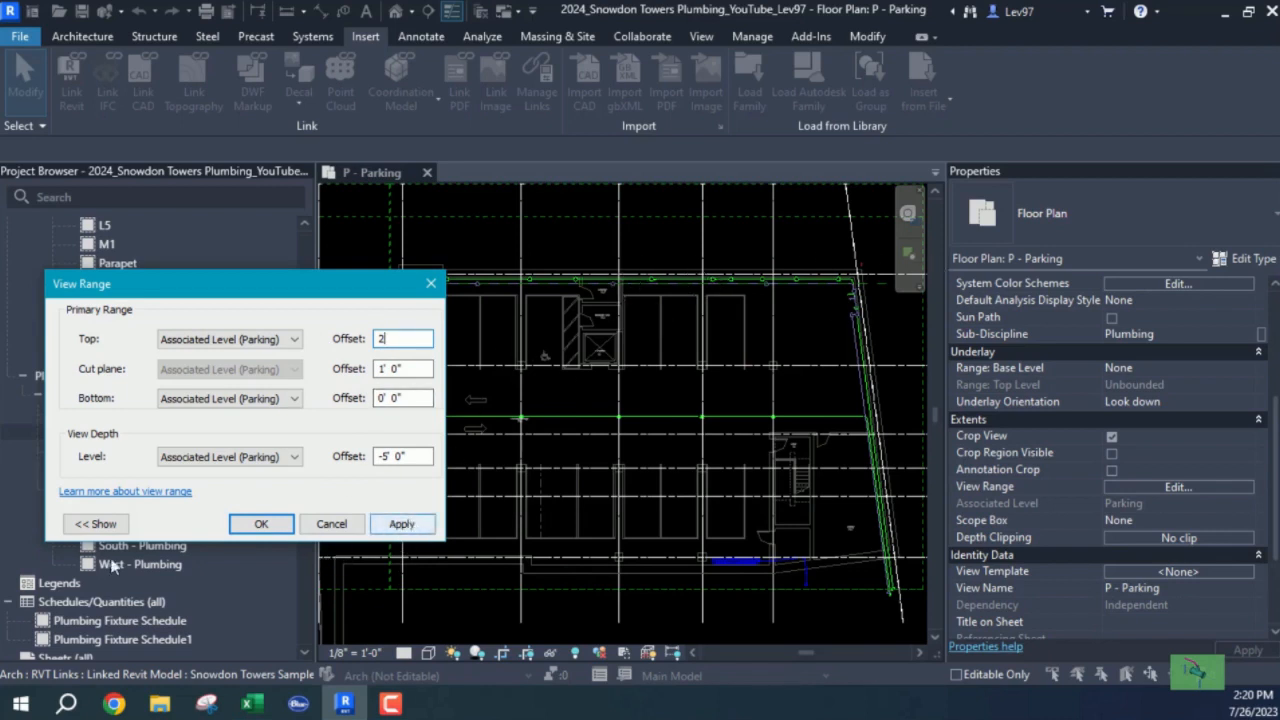
left_click(260, 523)
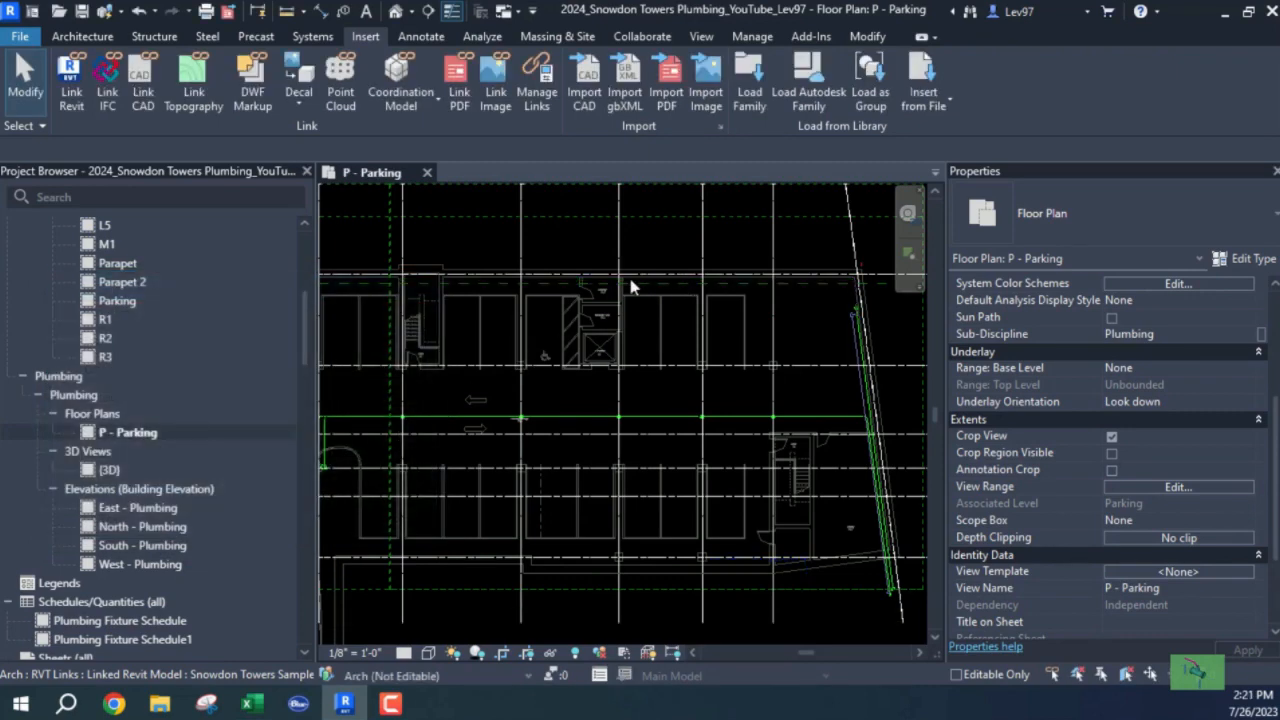
Examine which pipes the parking plan shows, from the risers beside the slanted wall near grid E to the drive aisle drains.
scroll(640, 285, "up", 4)
scroll(687, 300, "down", 2)
middle_click_drag(679, 348, 447, 360)
scroll(707, 336, "up", 2)
scroll(707, 336, "up", 3)
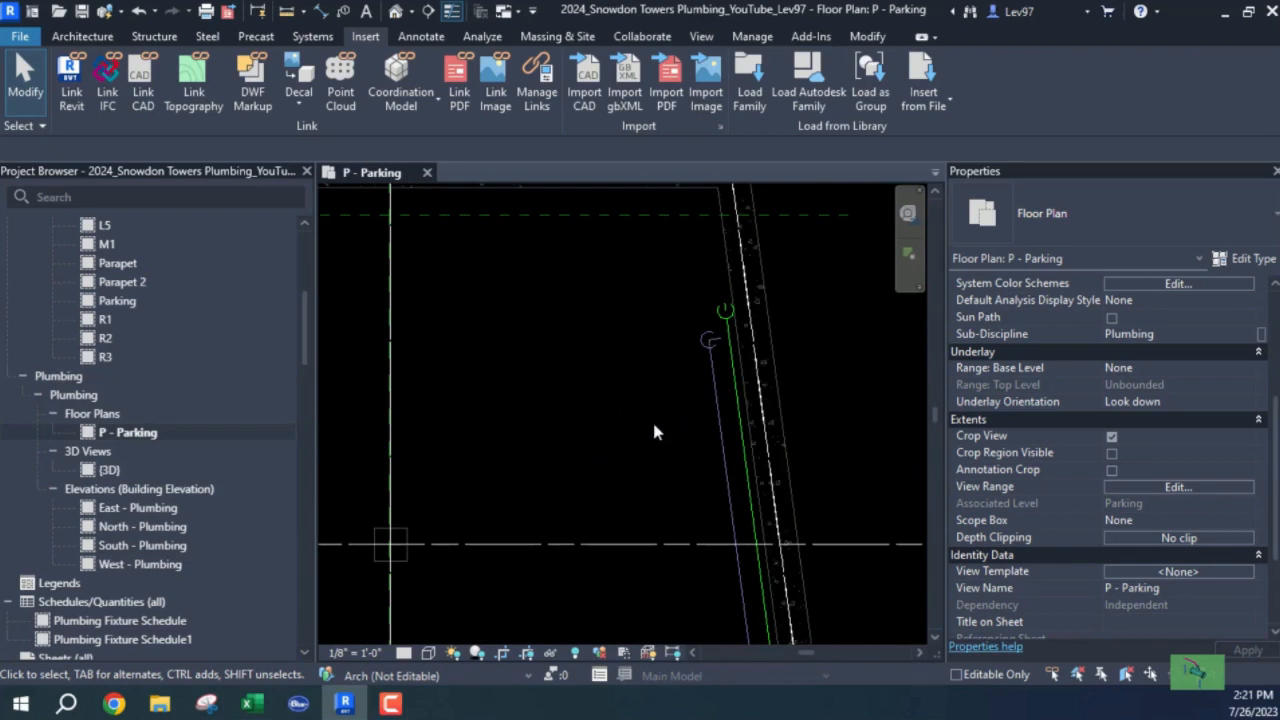
scroll(652, 419, "down", 2)
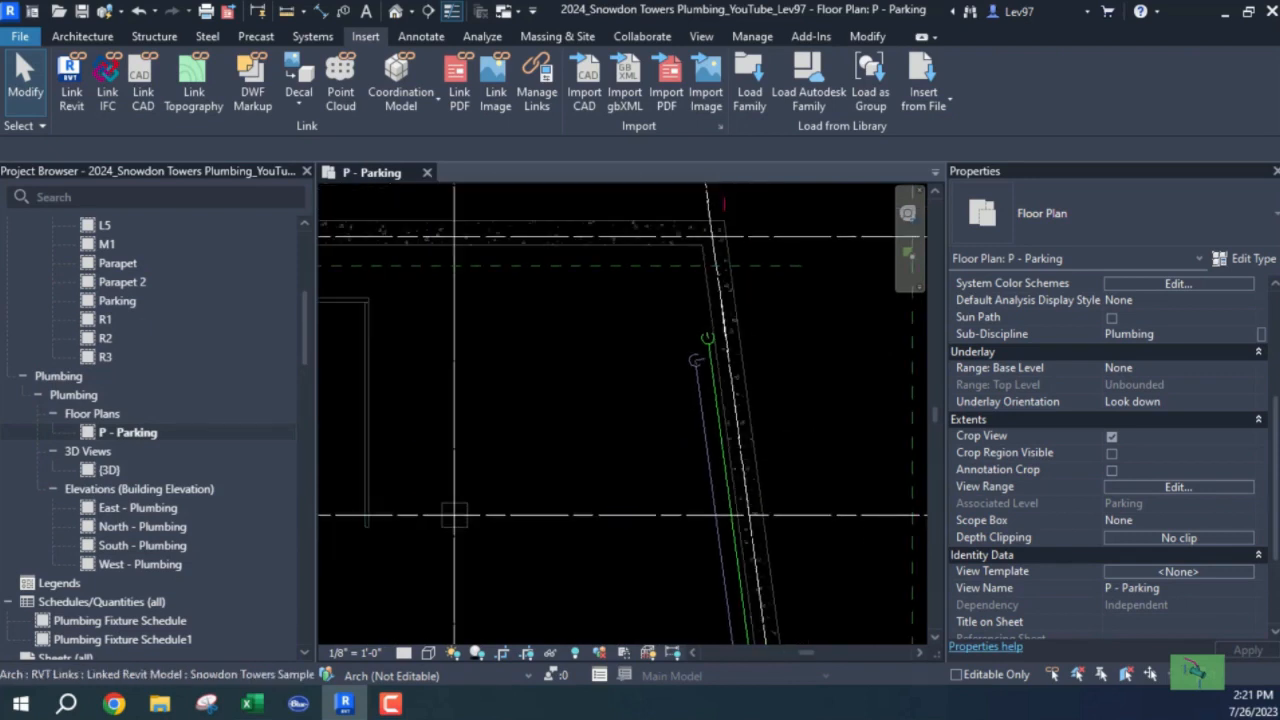
scroll(638, 420, "down", 2)
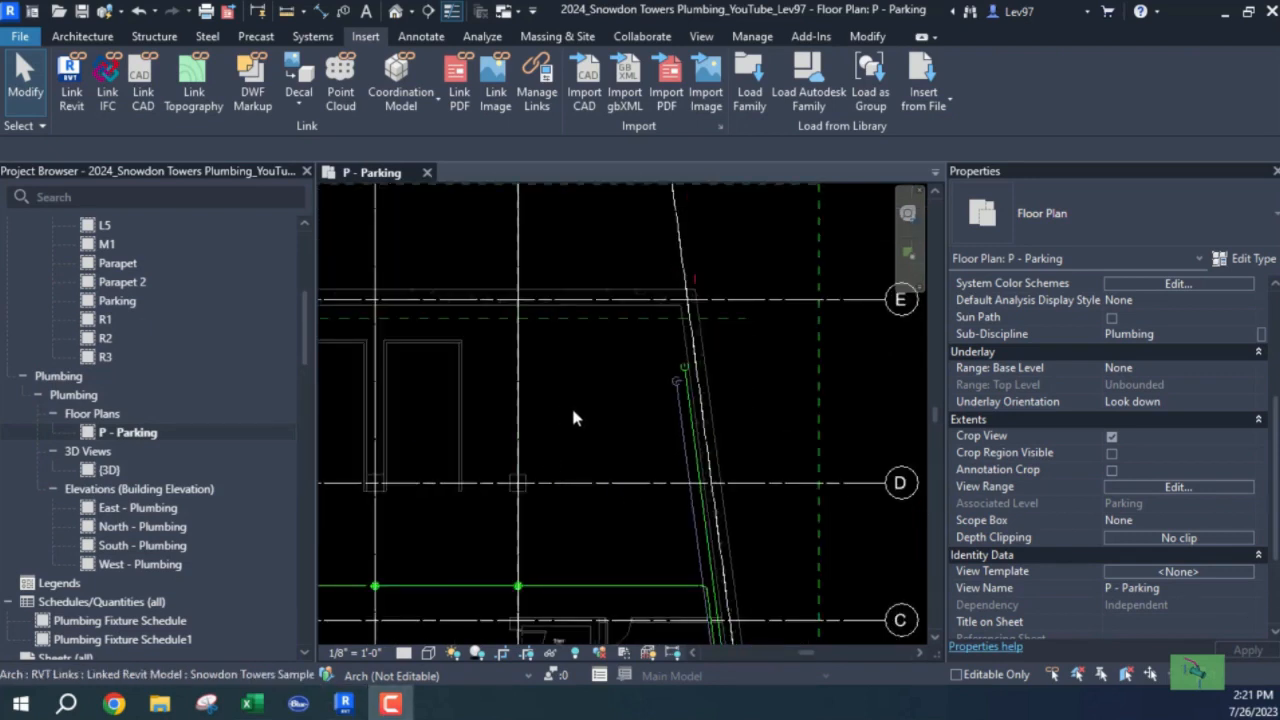
scroll(573, 417, "down", 2)
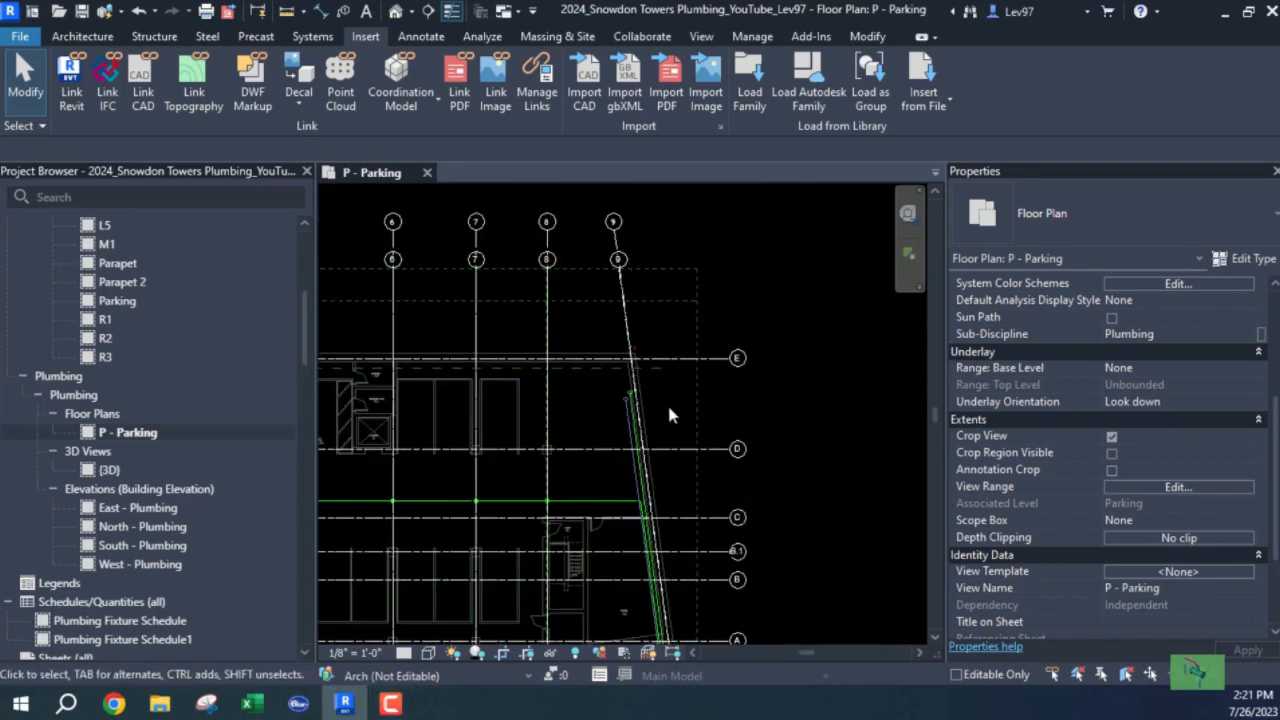
scroll(626, 474, "up", 5)
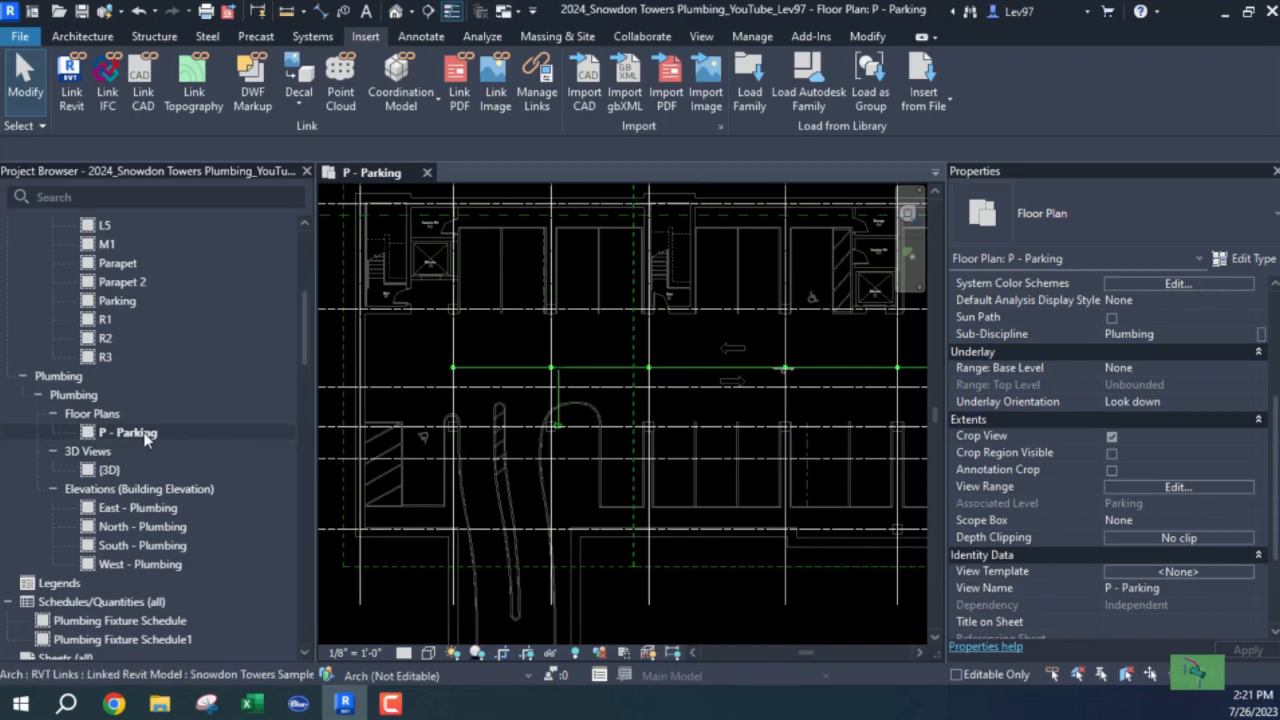
Duplicate the P - Parking floor plan and rename the copy P - Foundation.
right_click(137, 432)
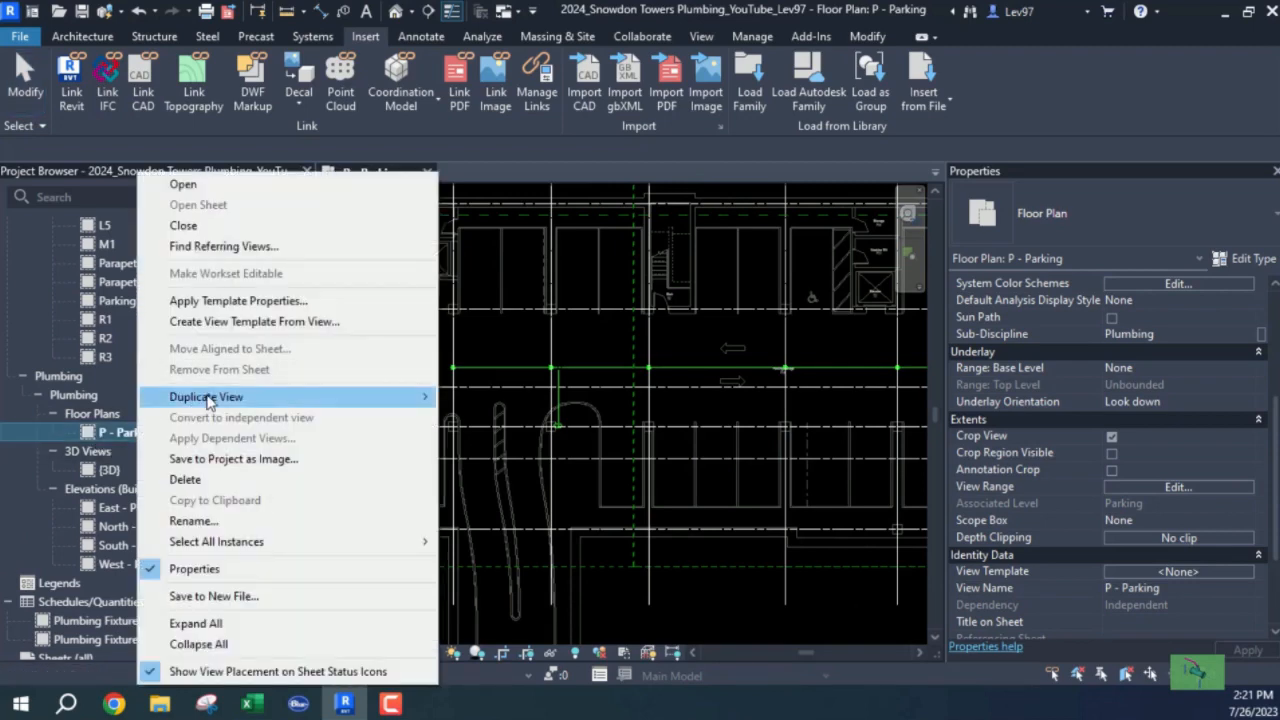
mouse_move(206, 398)
left_click(490, 397)
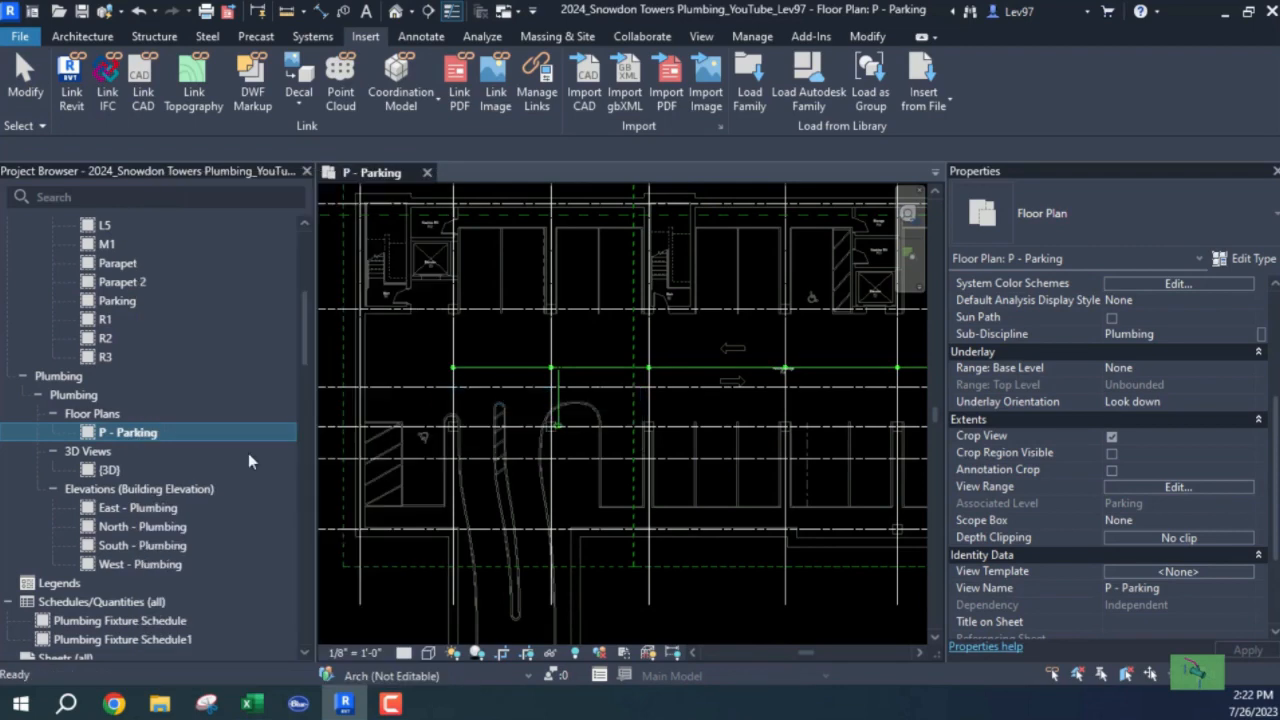
right_click(134, 453)
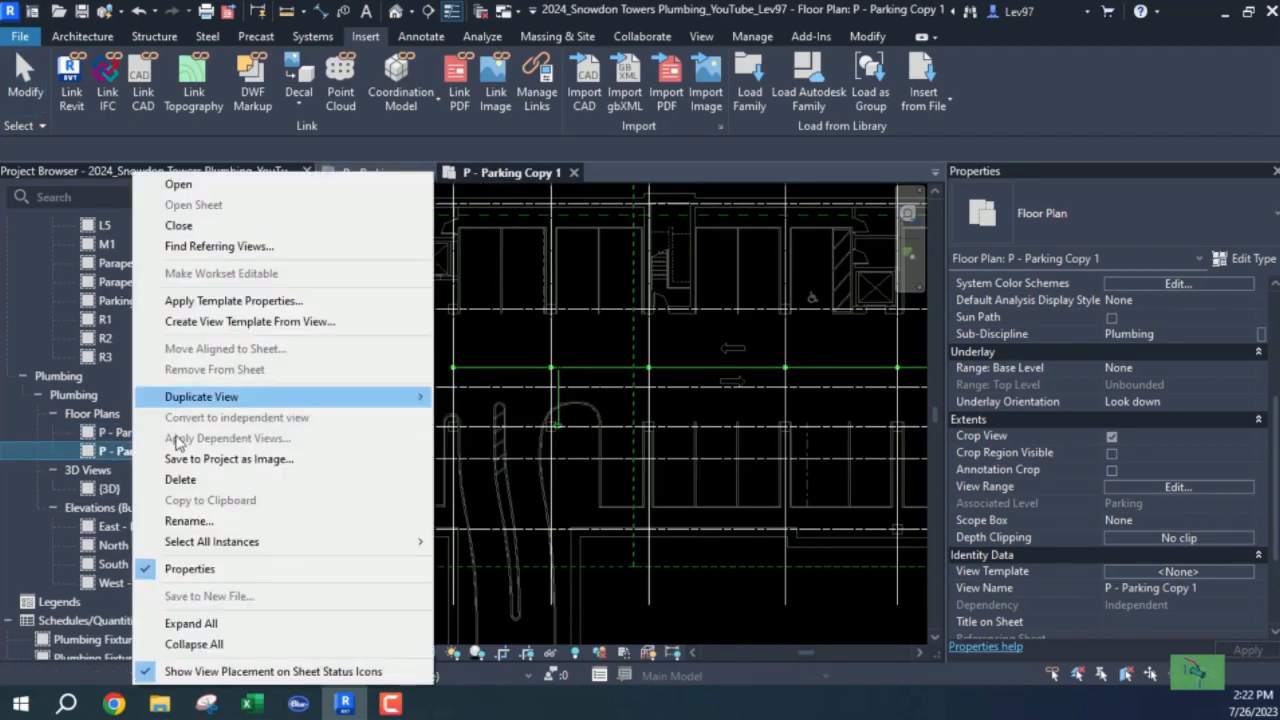
left_click(180, 521)
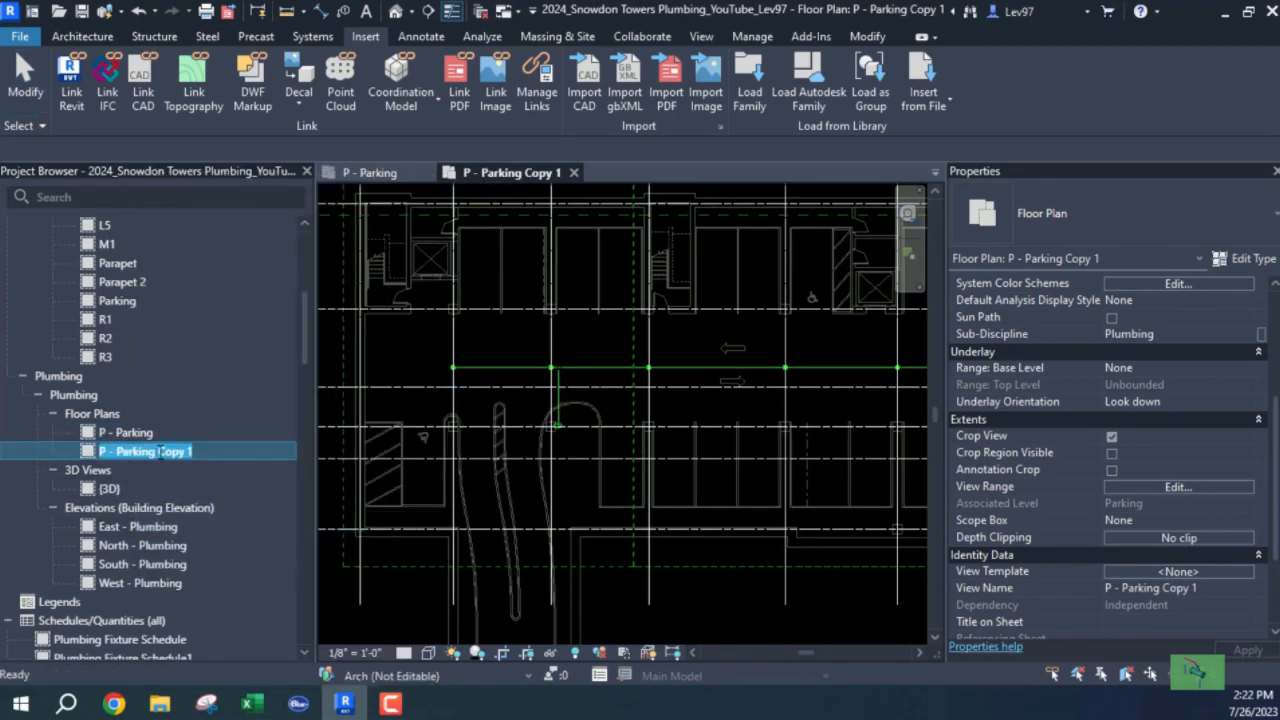
left_click(207, 453)
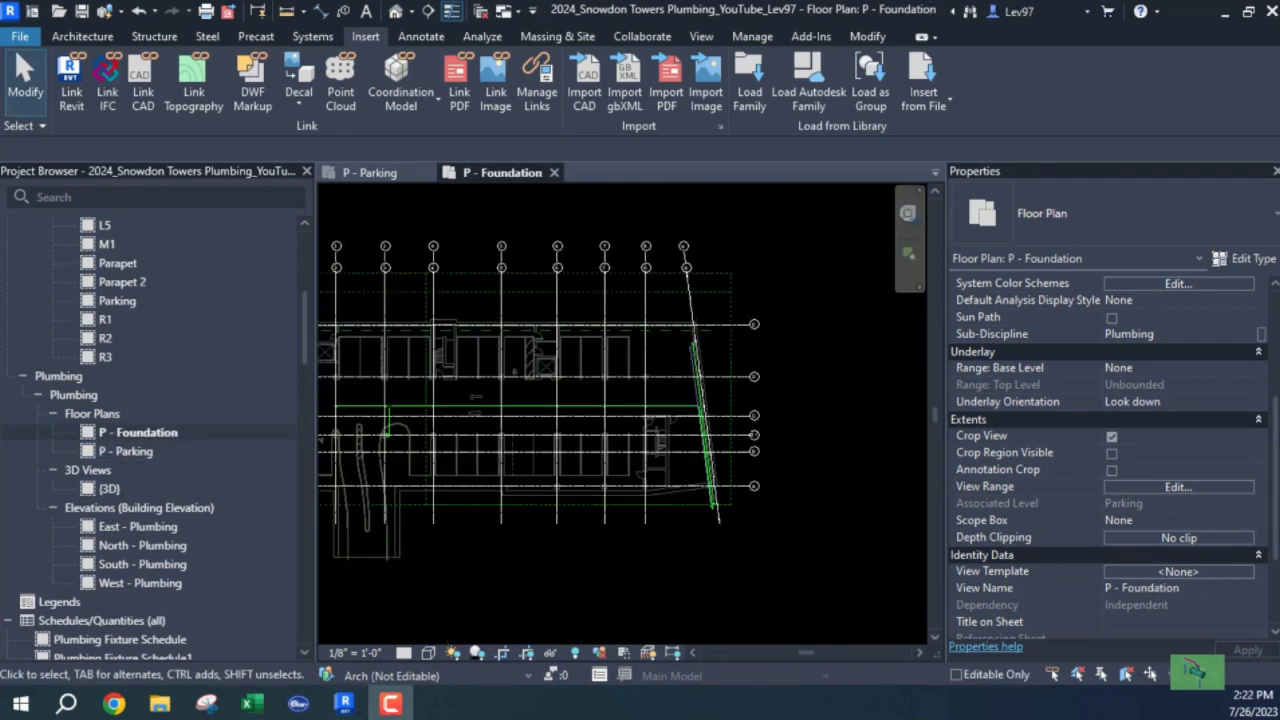
left_click(135, 451)
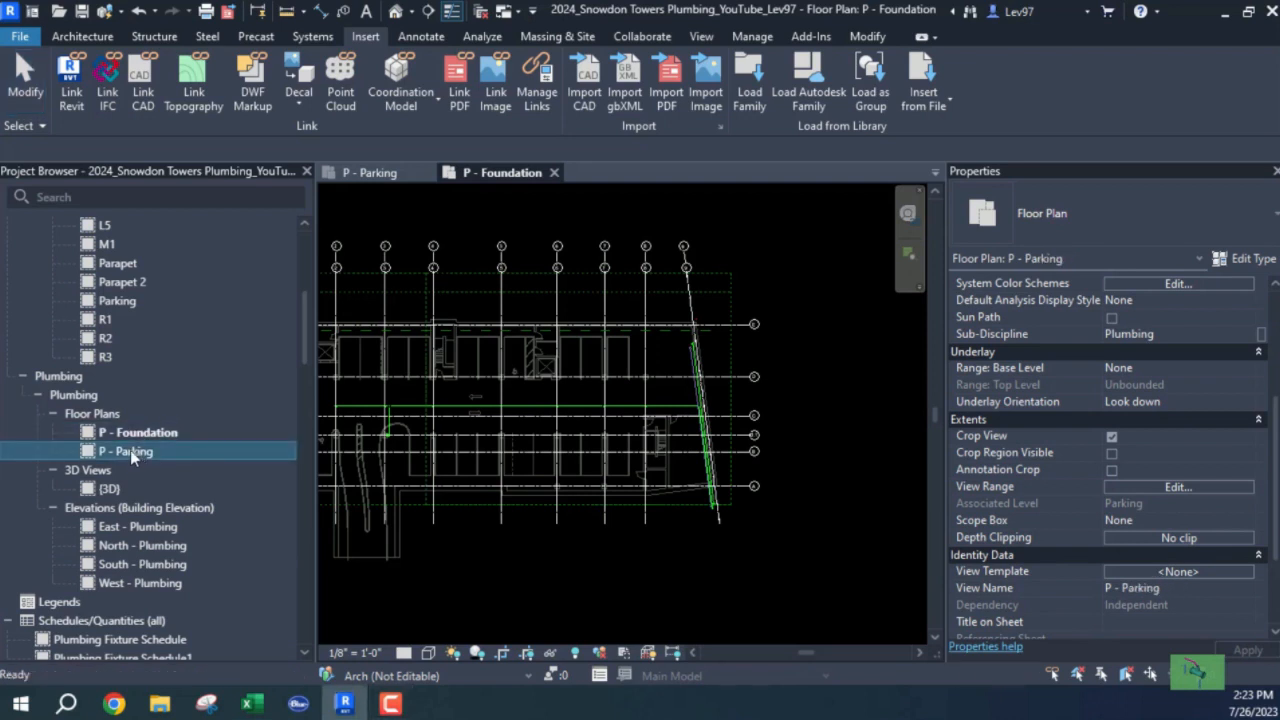
left_click(121, 432)
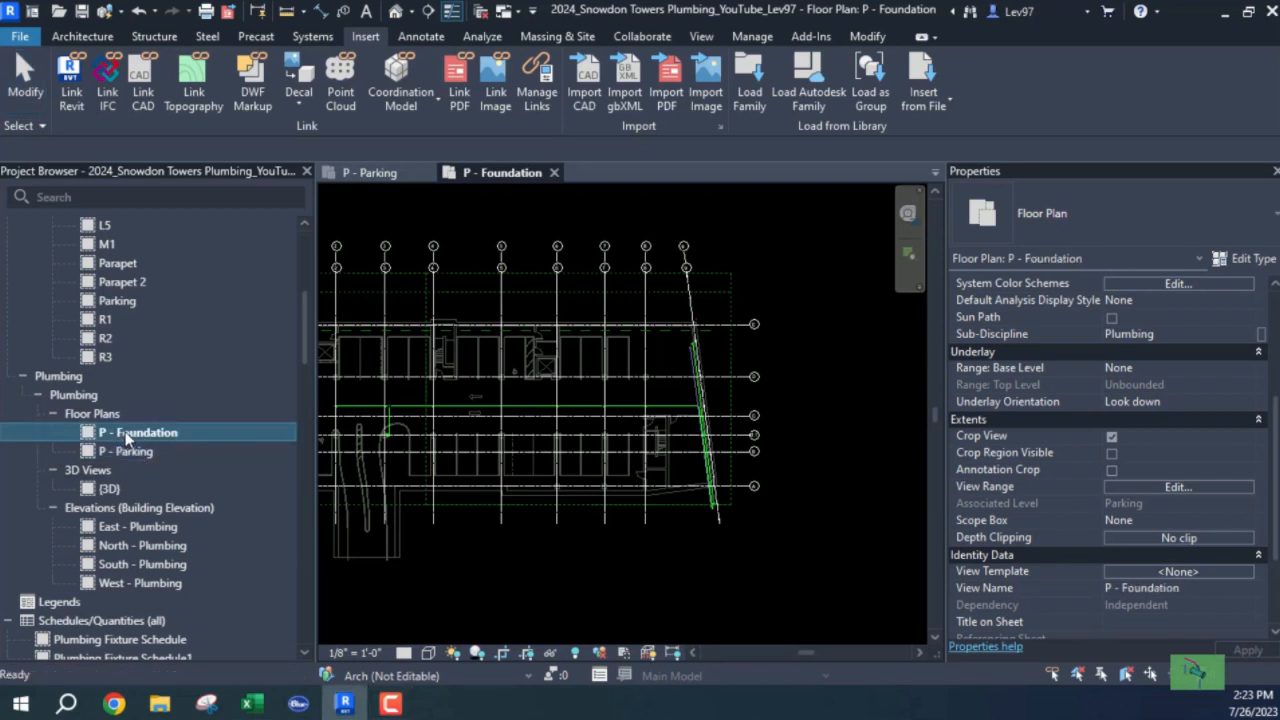